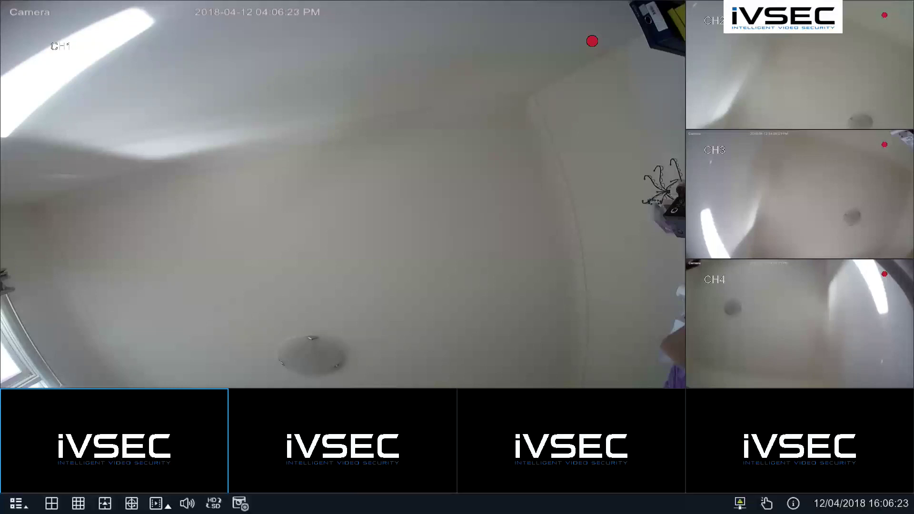
Unlock the NVR from the Start menu by entering the admin password on the on-screen keyboard.
left_click(16, 503)
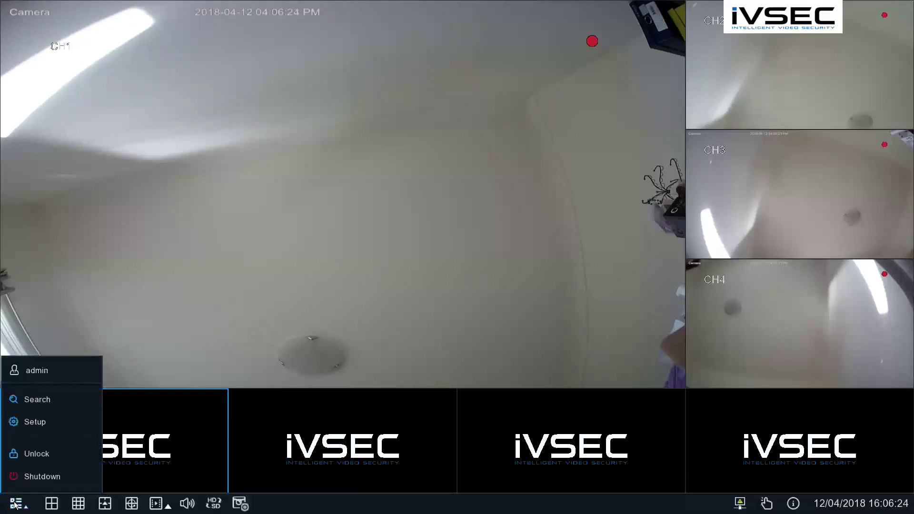
left_click(58, 422)
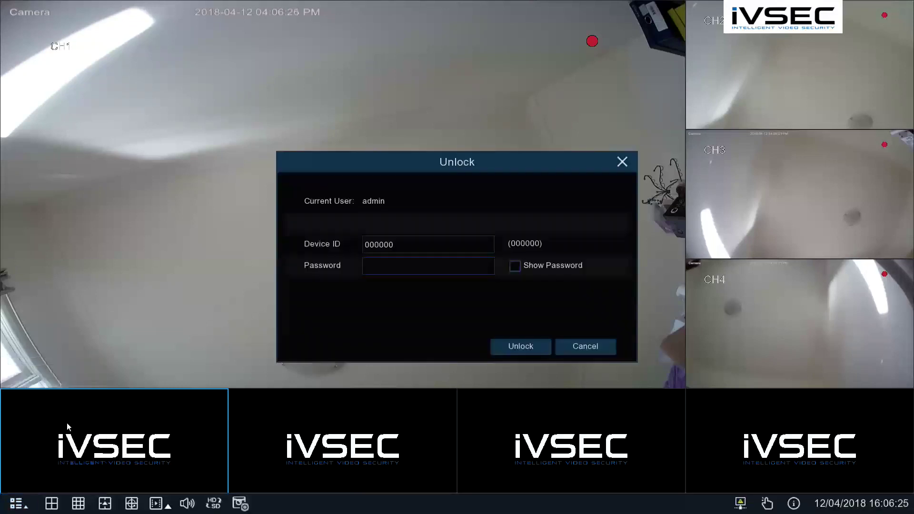
left_click(414, 263)
type("********")
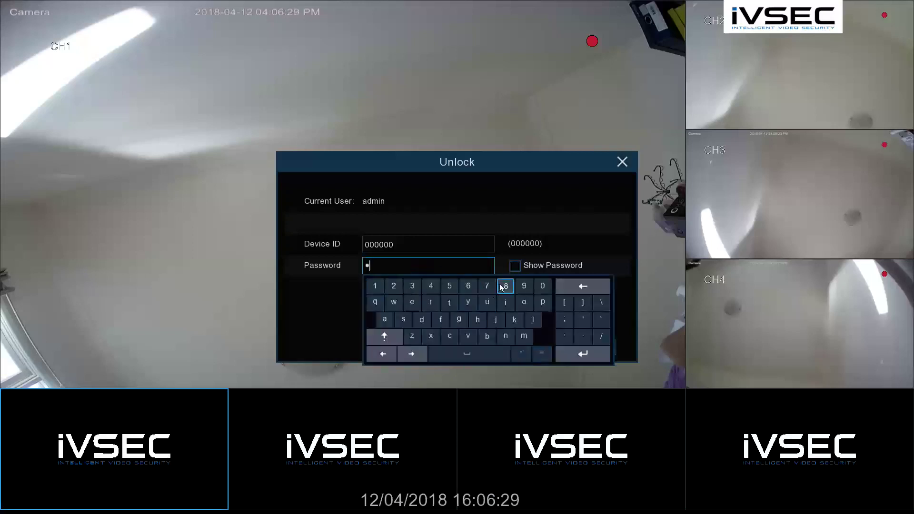
left_click(519, 190)
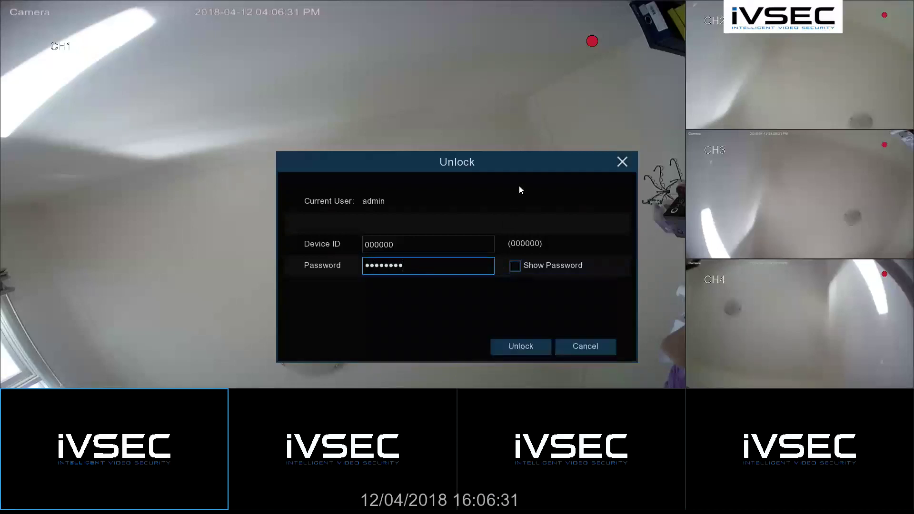
left_click(519, 347)
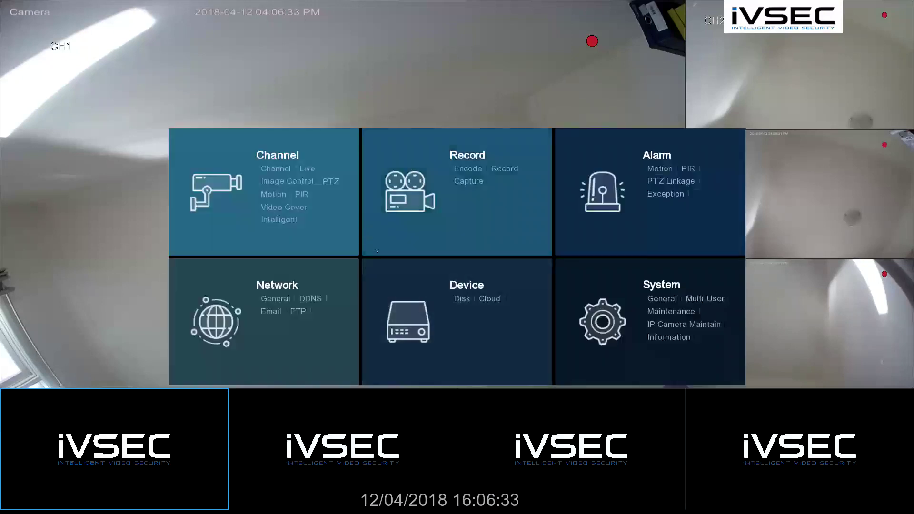
Open the Channel settings to view the IP Channels list.
left_click(274, 169)
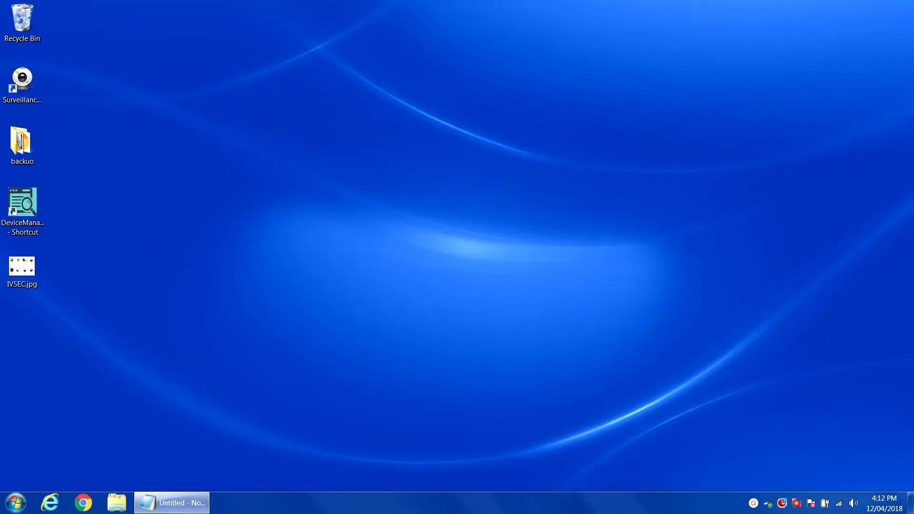
double_click(26, 273)
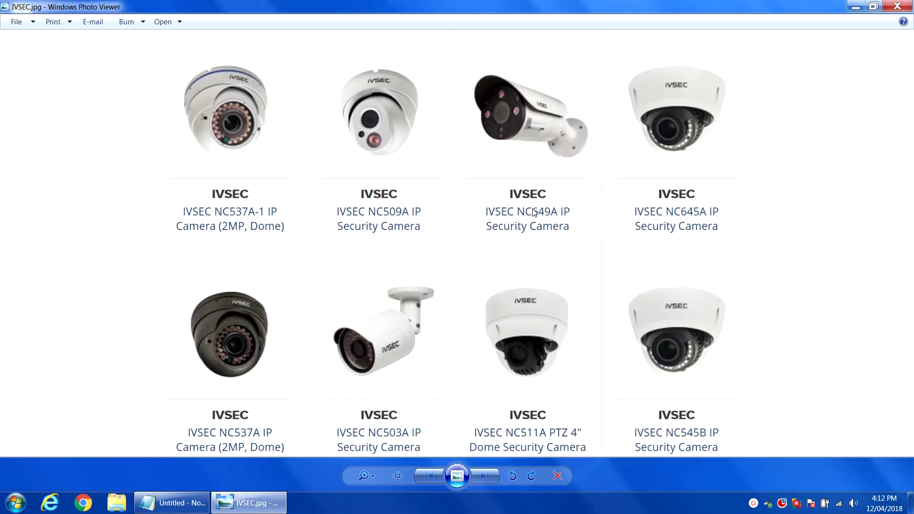
left_click(898, 6)
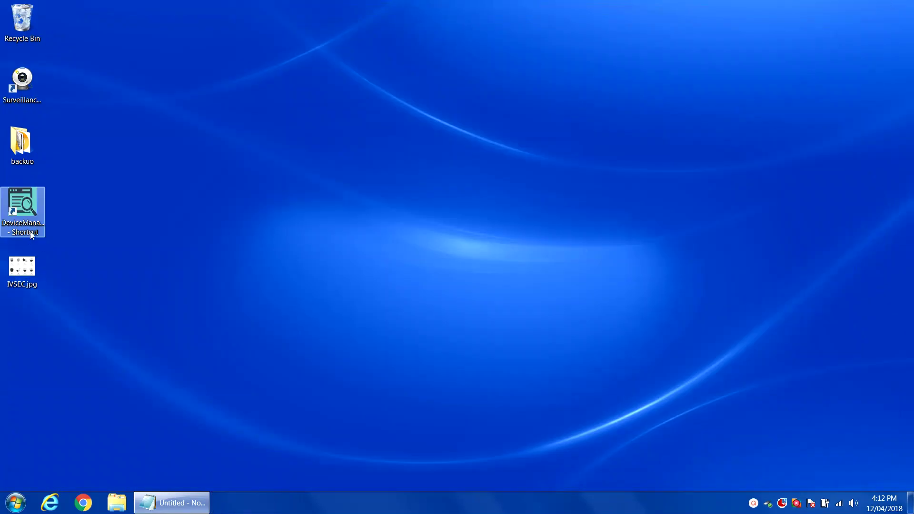
left_click(38, 221)
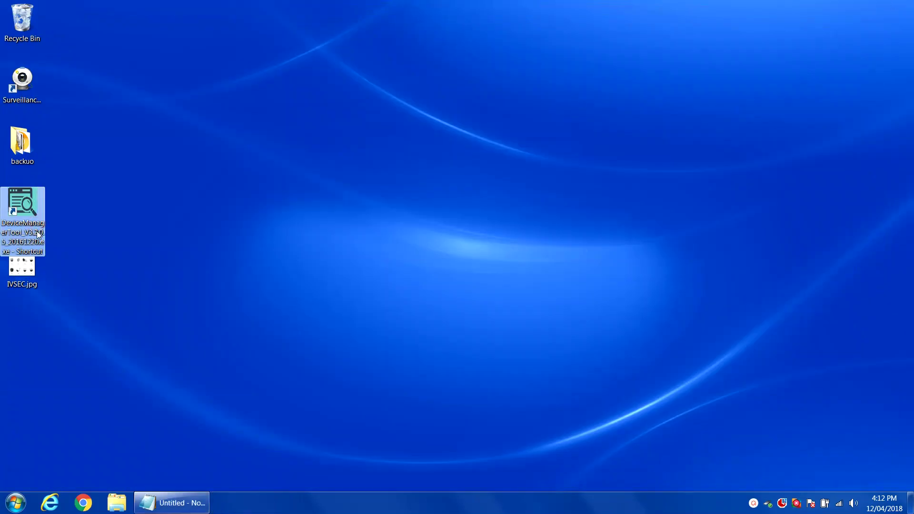
Launch DeviceManagerTool from the desktop and tick IPC as a device type.
double_click(33, 235)
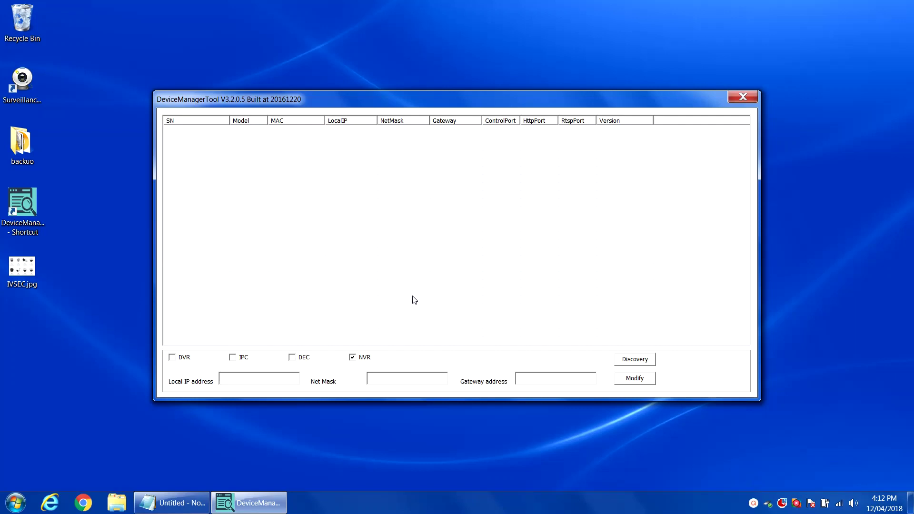
left_click(233, 357)
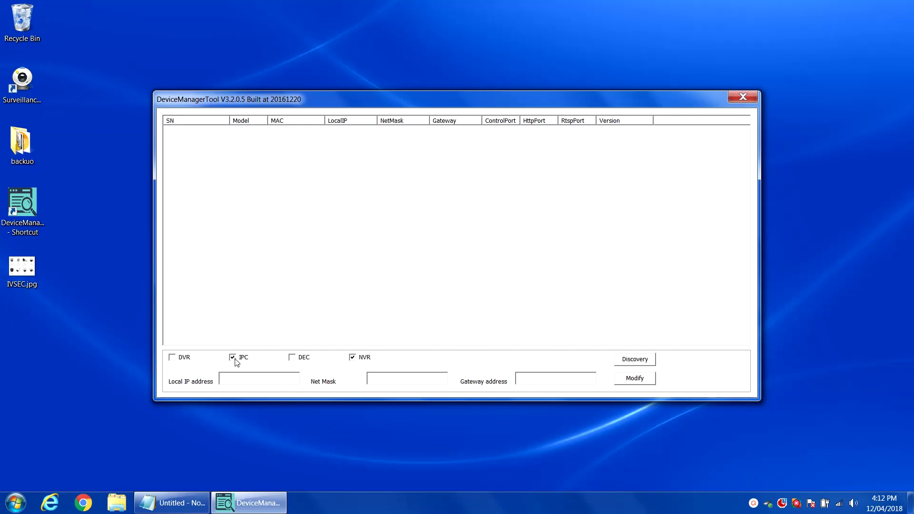
Discover IP cameras only and select the first camera at 192.168.1.188.
left_click(352, 358)
left_click(641, 362)
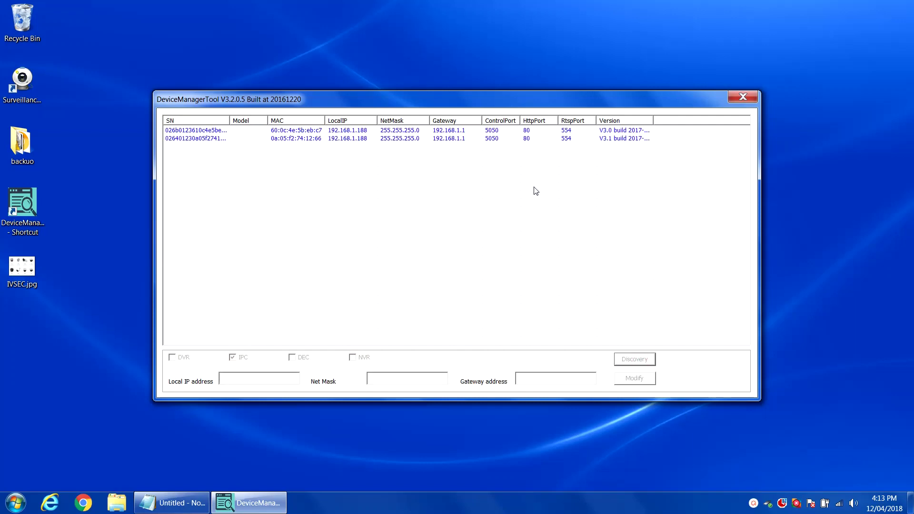
left_click(392, 131)
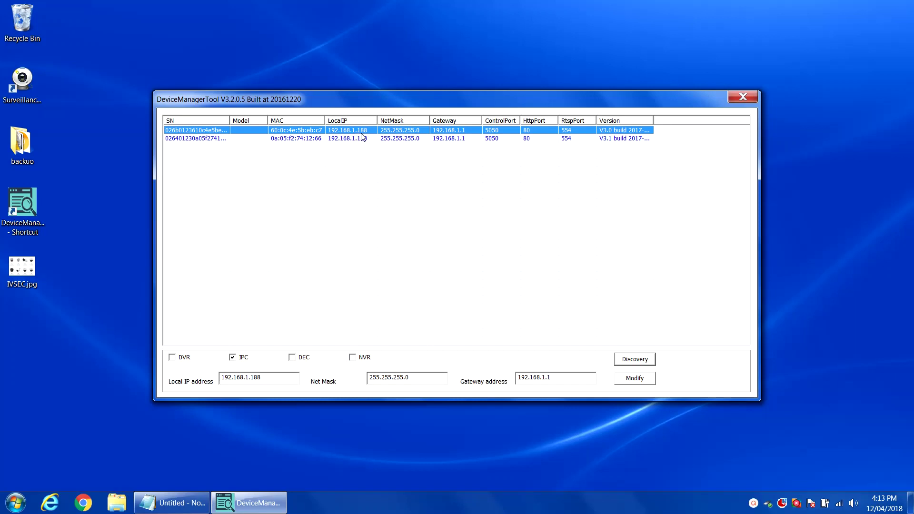
Change the first camera's IP to 10.10.25.155, copied from Notepad, and rediscover to confirm.
left_click(195, 505)
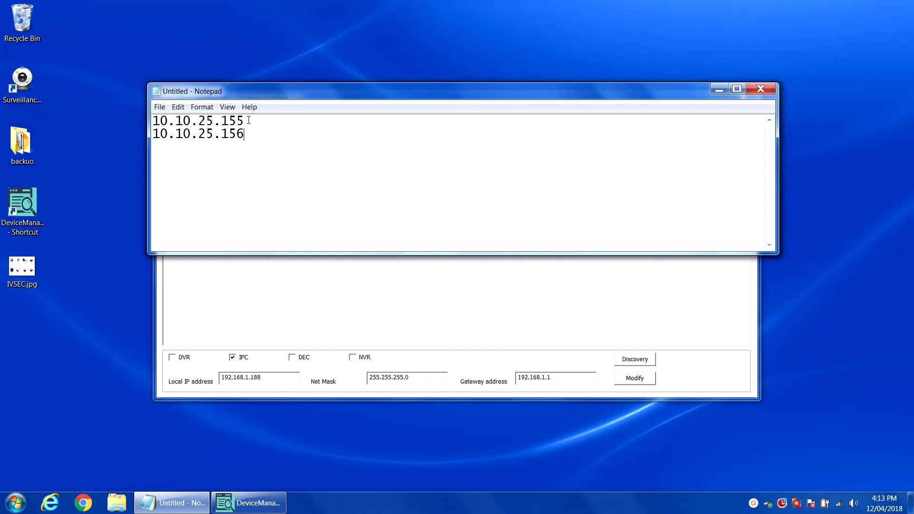
left_click_drag(248, 120, 139, 115)
key("ctrl+c")
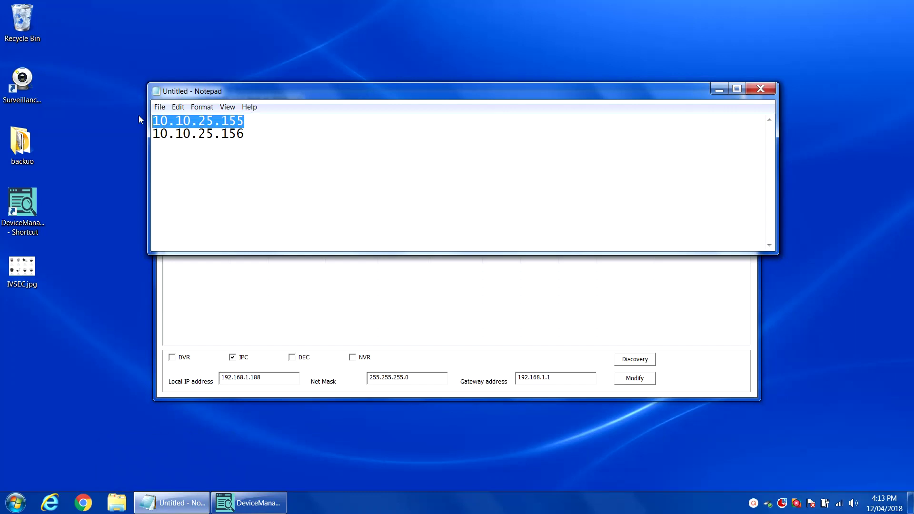
left_click(333, 281)
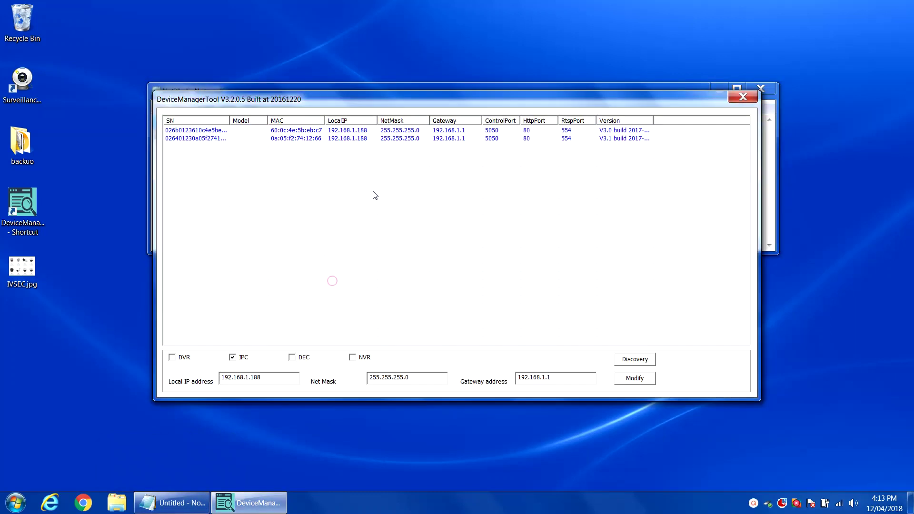
left_click(364, 131)
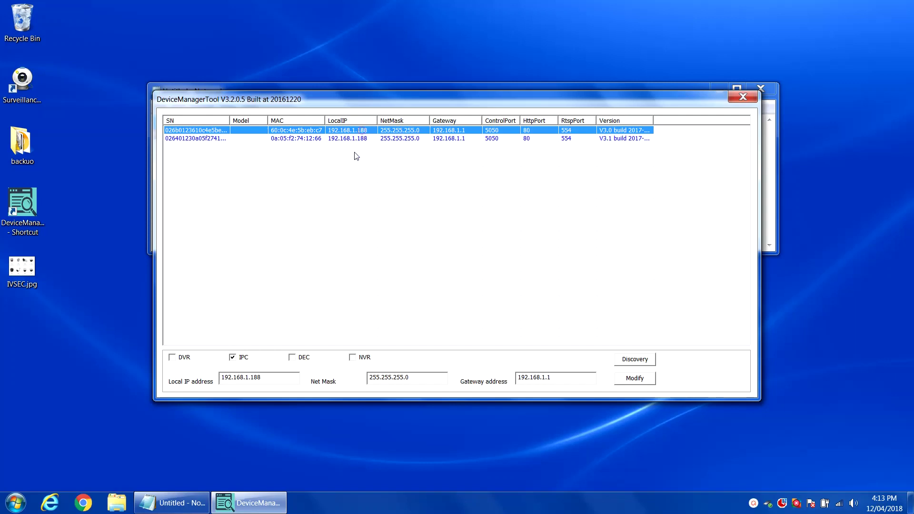
double_click(272, 378)
key("ctrl+v")
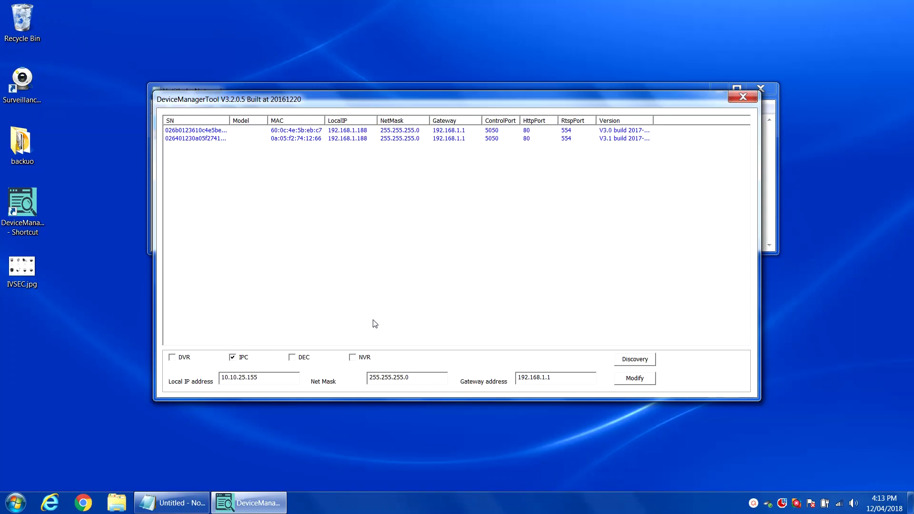
left_click(631, 379)
left_click(478, 274)
left_click(645, 360)
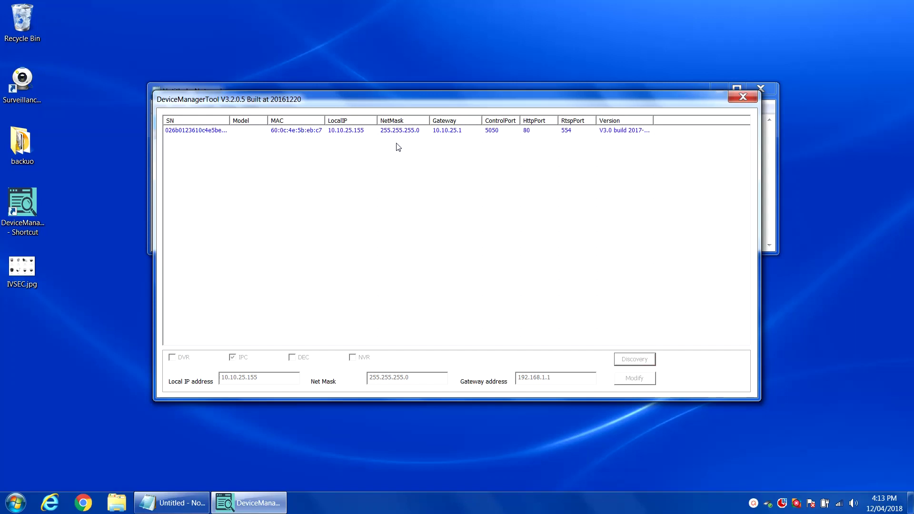
Readdress the second camera to 10.10.25.156 and rediscover to confirm the change.
left_click(360, 133)
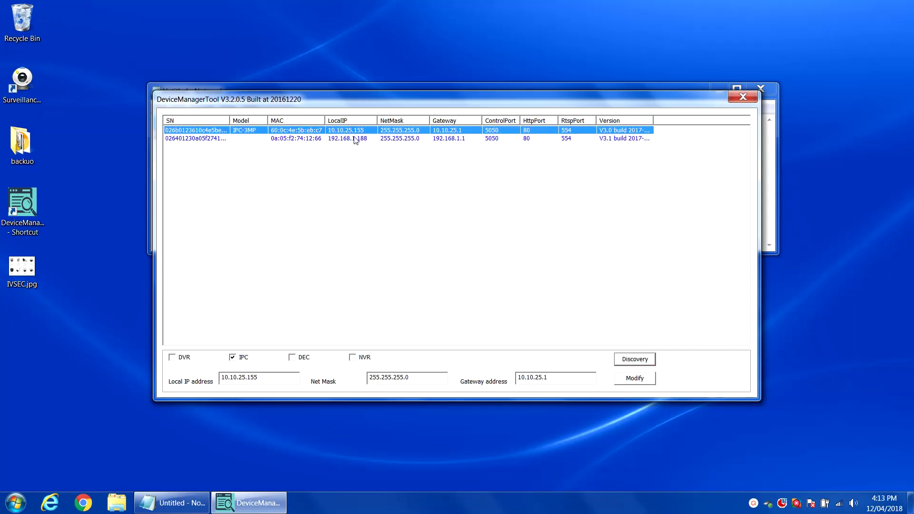
left_click(355, 138)
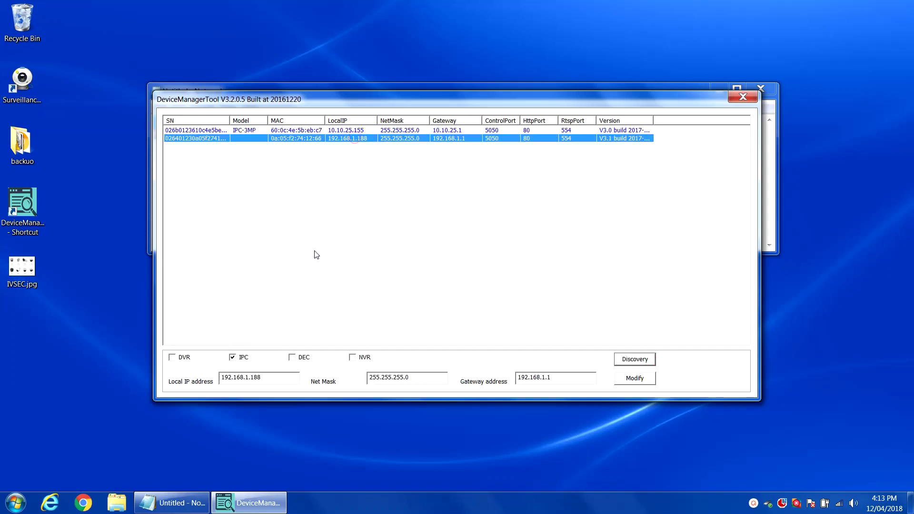
left_click_drag(271, 381, 173, 373)
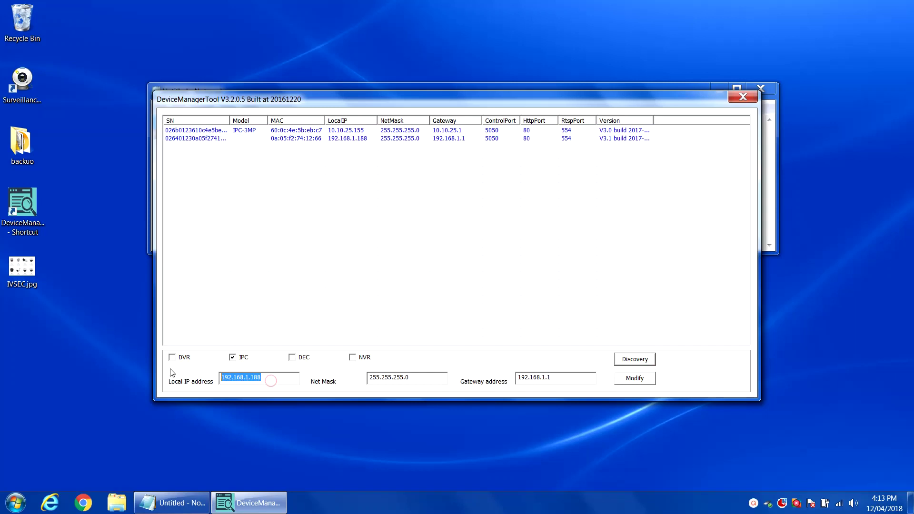
type("10.10.25.156")
left_click(642, 381)
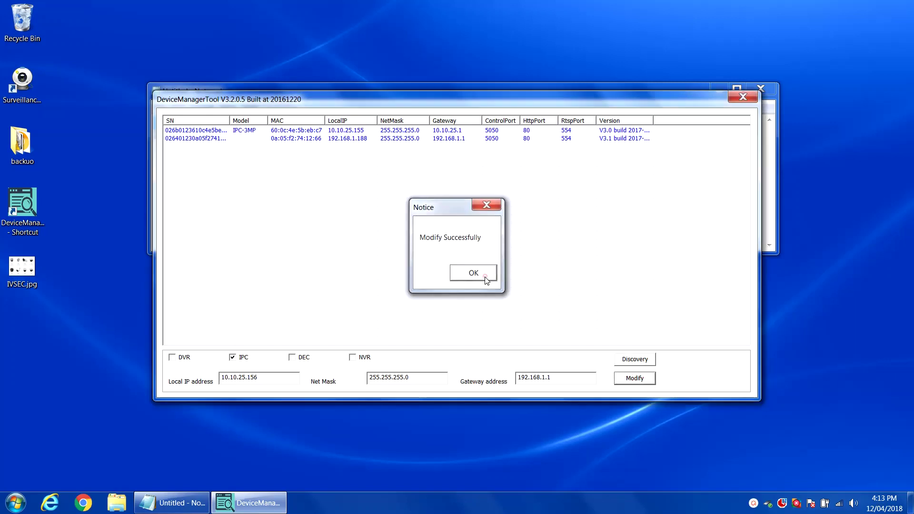
left_click(485, 276)
left_click(650, 363)
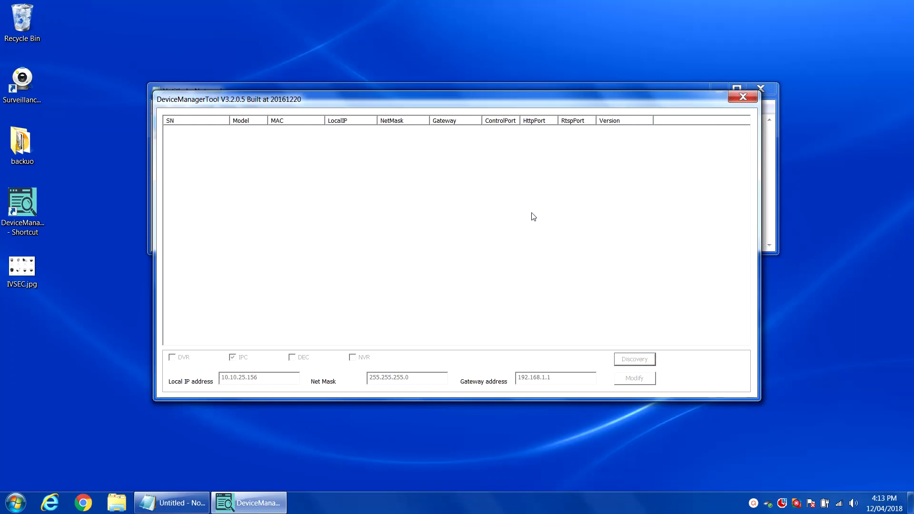
Check the second camera's address, then return to the NVR live view of CH1–CH4.
left_click(387, 140)
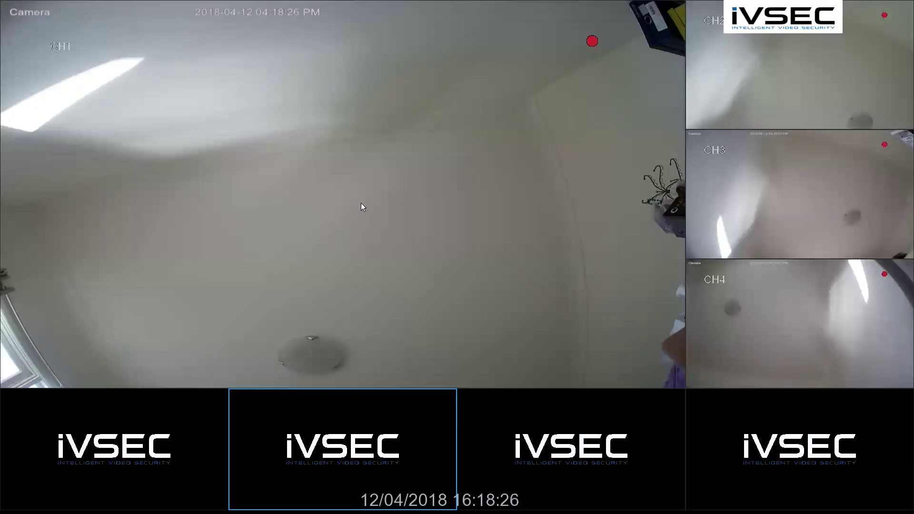
mouse_move(187, 505)
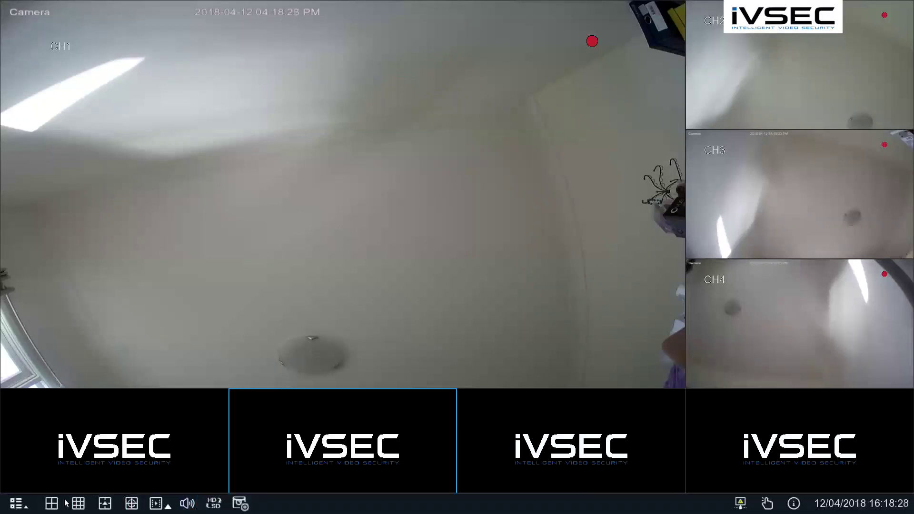
Enter NVR setup again, unlocking it with the admin password on the on-screen keyboard.
left_click(28, 508)
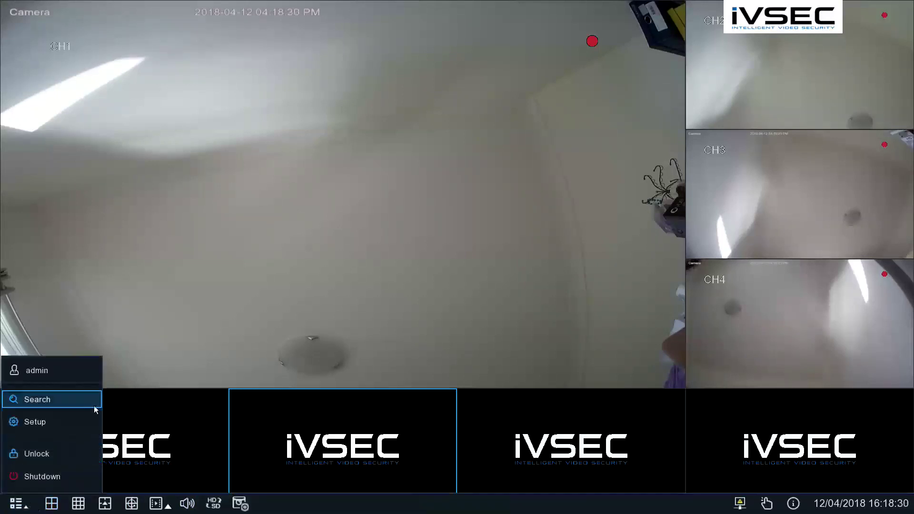
left_click(76, 424)
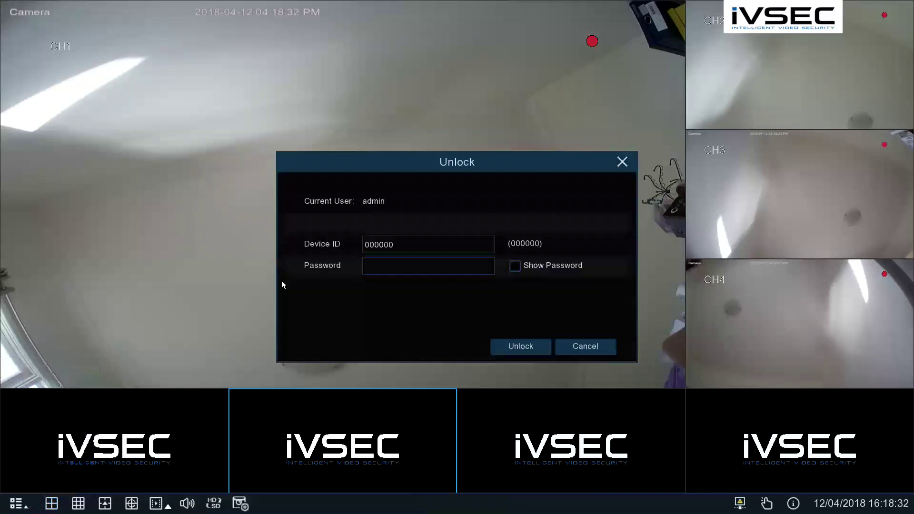
left_click(422, 264)
left_click(506, 286)
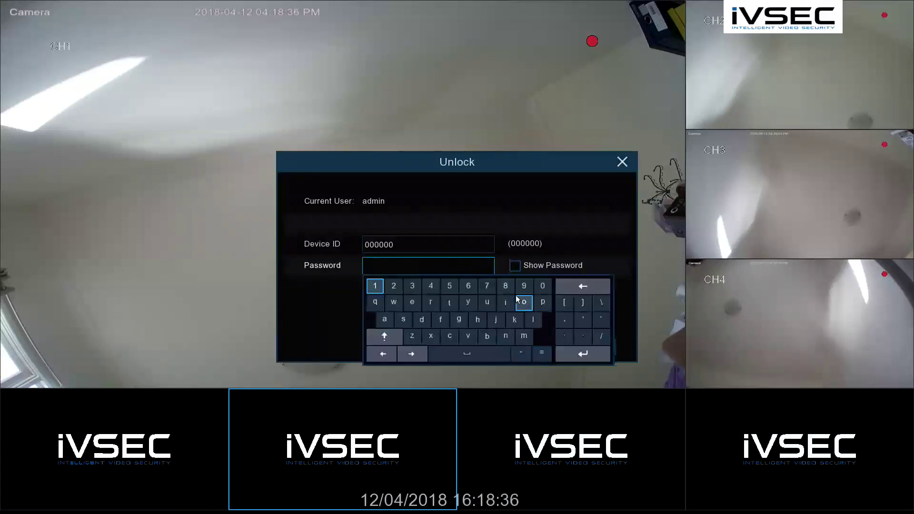
left_click(509, 290)
left_click(509, 291)
left_click(509, 291)
left_click(509, 291)
left_click(509, 291)
left_click(510, 291)
left_click(509, 291)
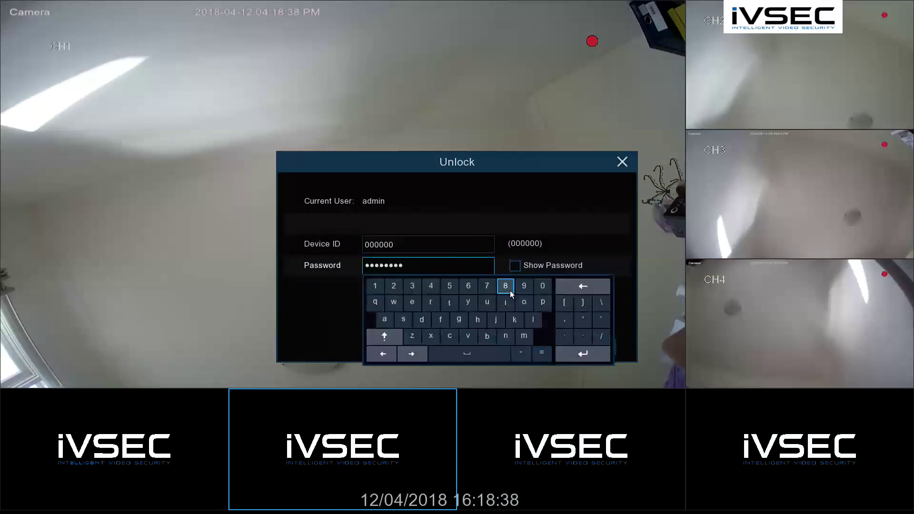
left_click(483, 200)
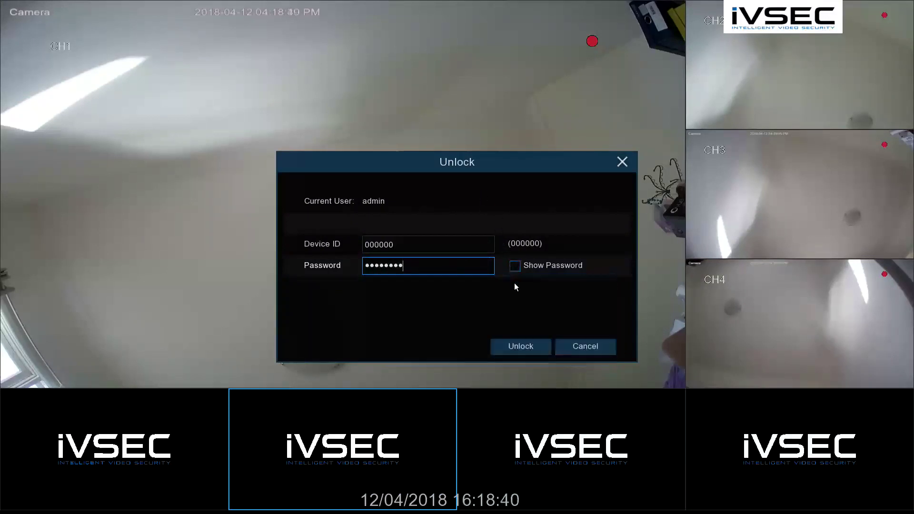
left_click(522, 348)
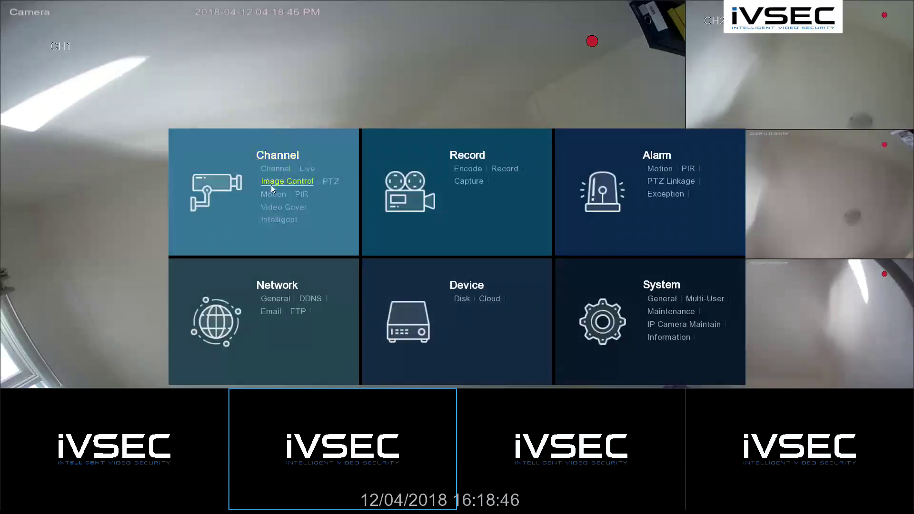
Switch CH5's connection from PoE to Manual Mode on the IP Channels page.
left_click(277, 170)
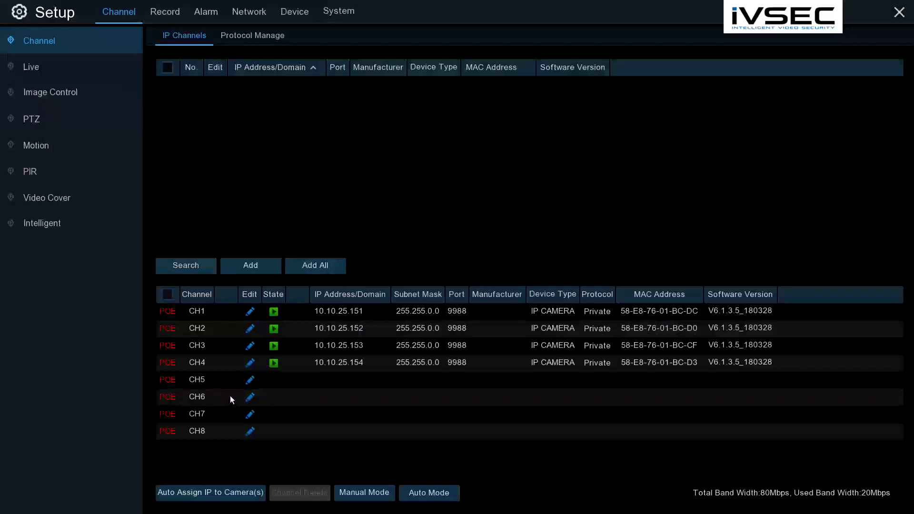
left_click(251, 380)
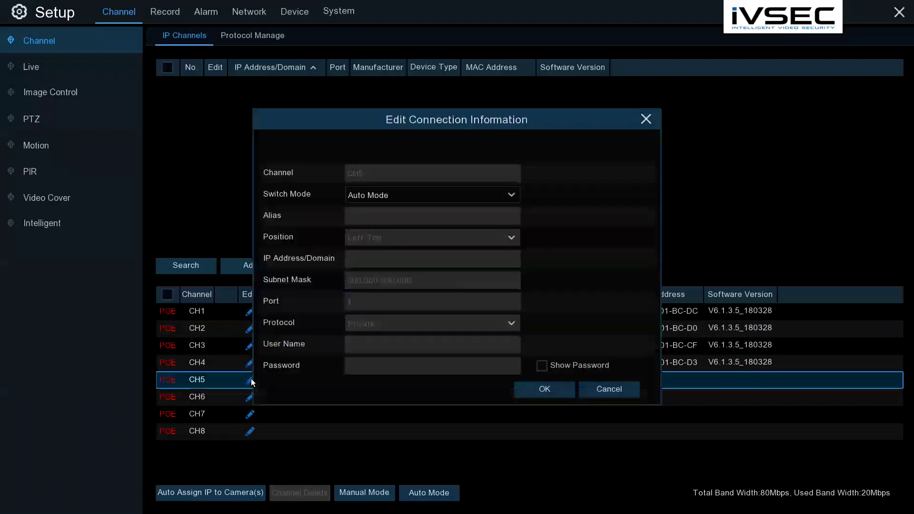
left_click(398, 195)
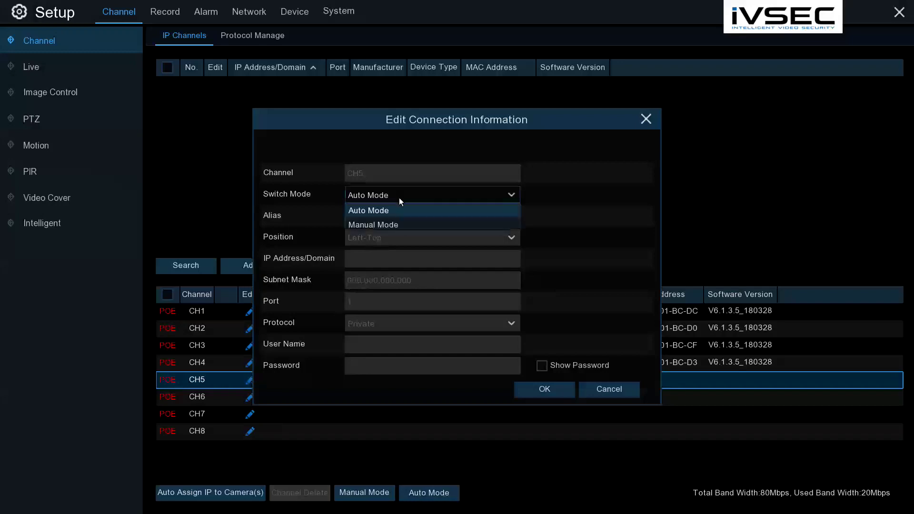
left_click(404, 226)
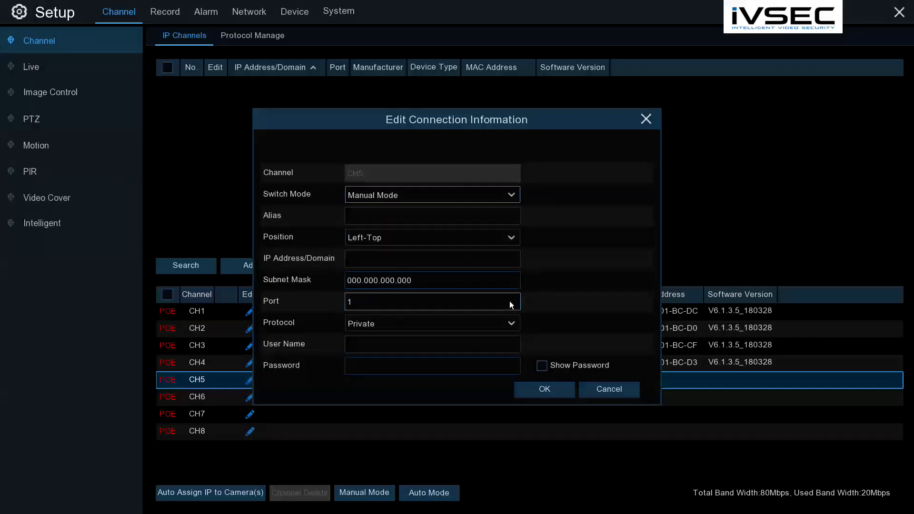
left_click(547, 391)
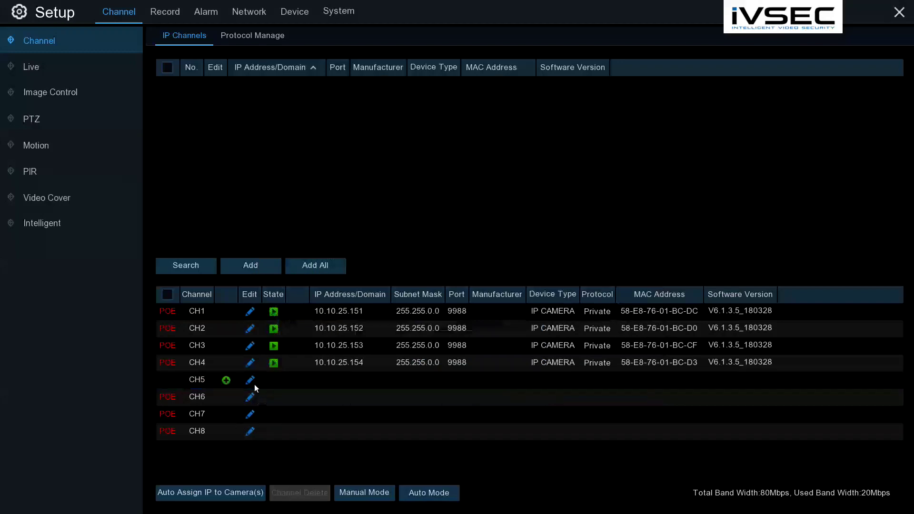
Switch CH6's connection to Manual Mode as well.
left_click(249, 399)
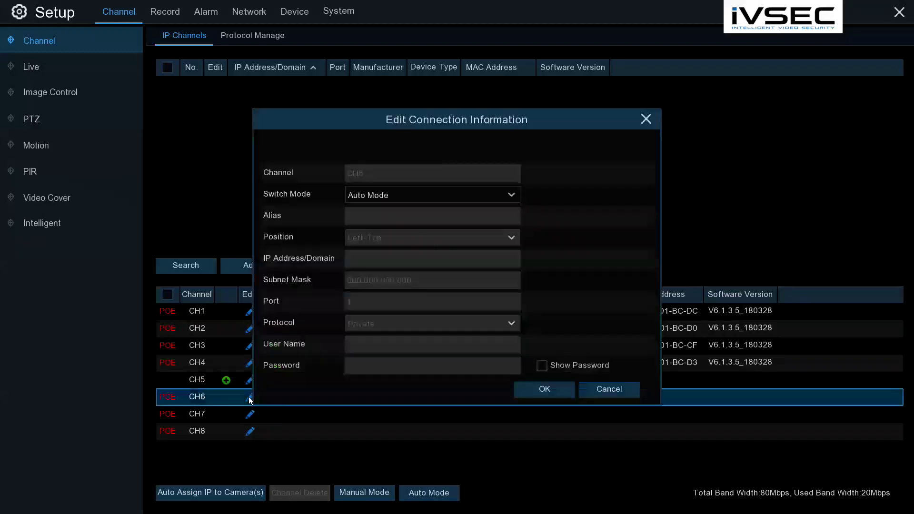
left_click(361, 195)
left_click(365, 226)
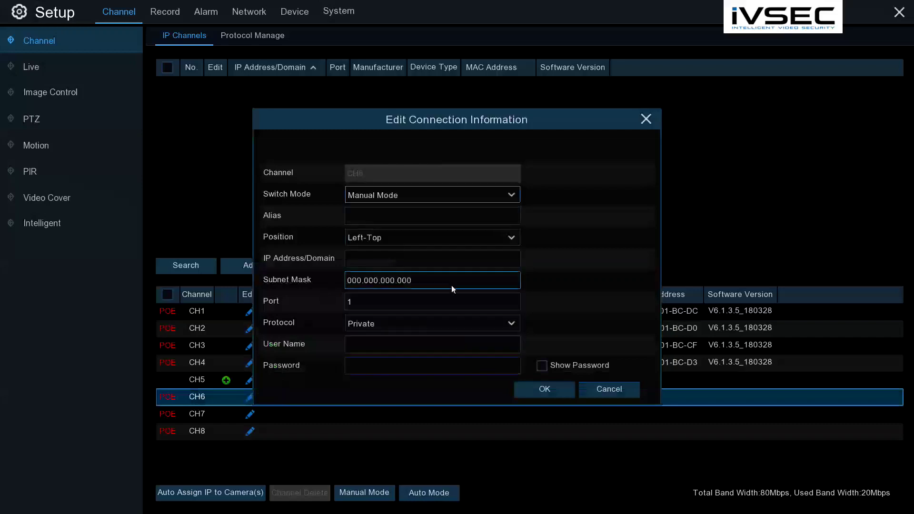
left_click(543, 389)
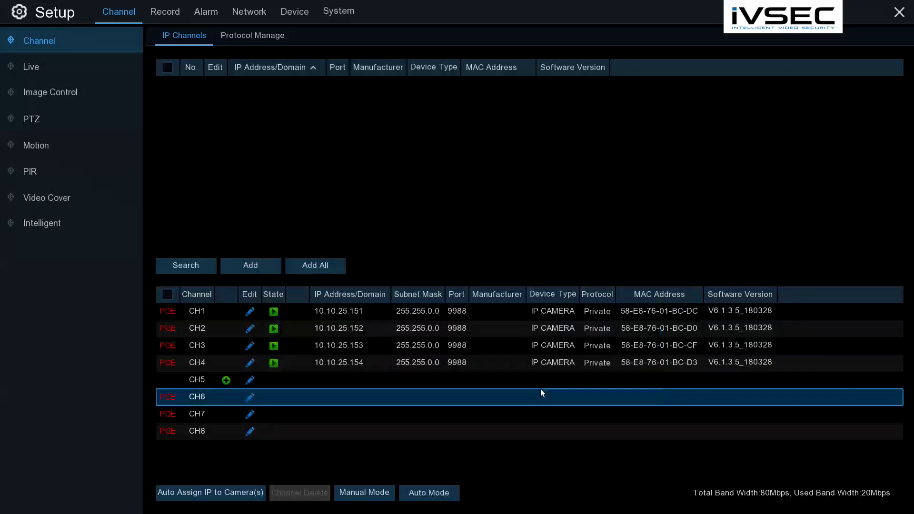
left_click(226, 379)
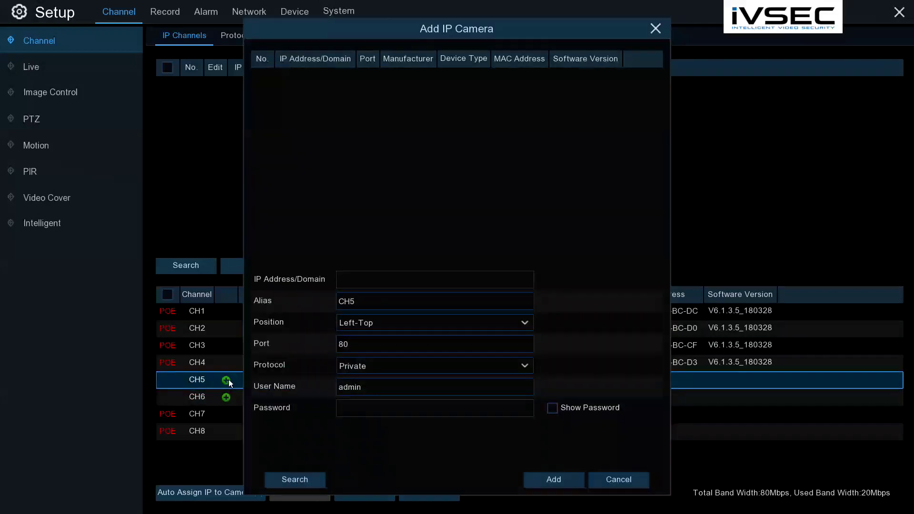
Begin the CH5 IP address as '10.10.', correcting a mistyped digit.
left_click(372, 279)
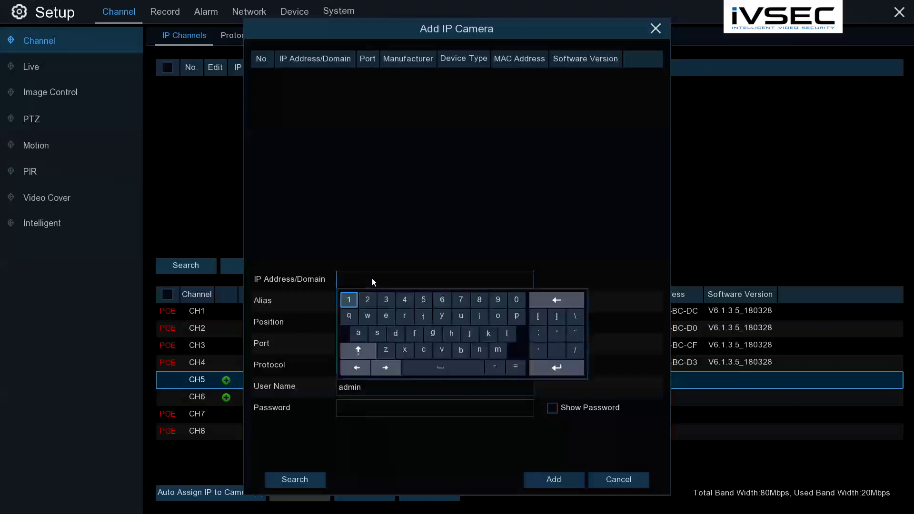
left_click(351, 301)
left_click(516, 301)
left_click(556, 351)
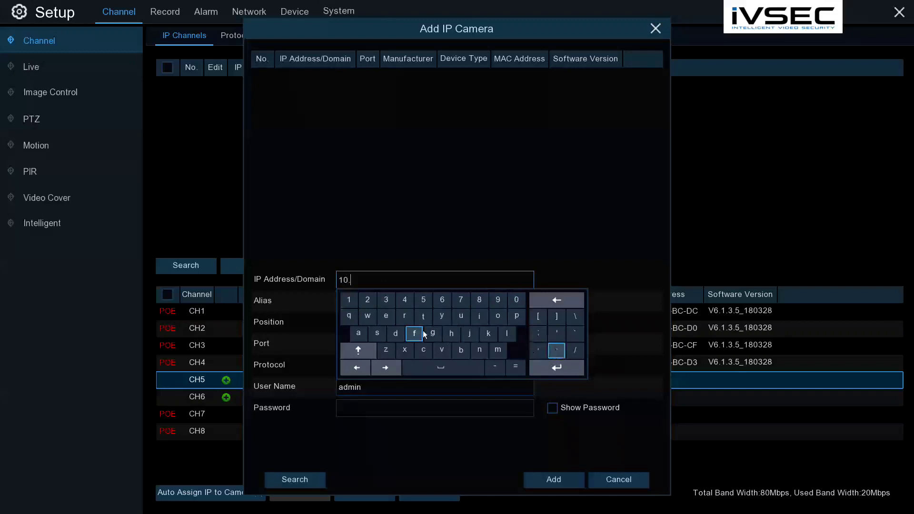
left_click(349, 300)
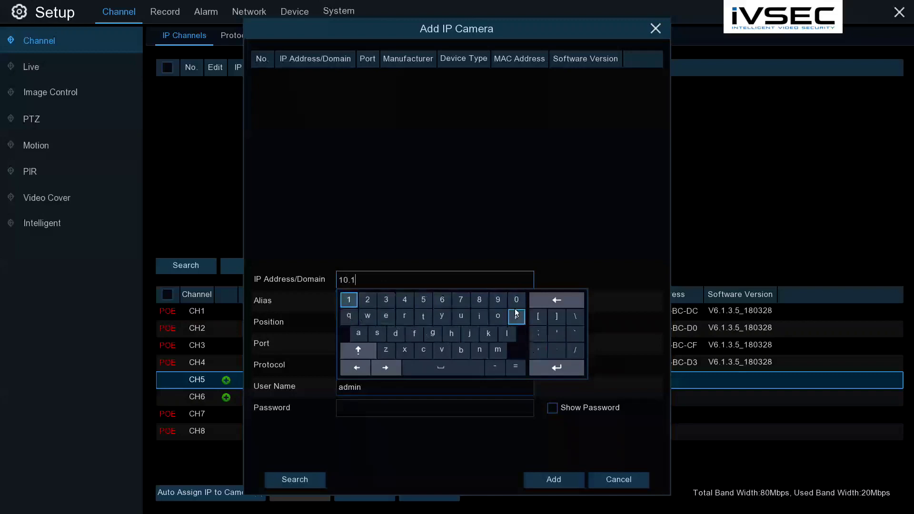
left_click(531, 301)
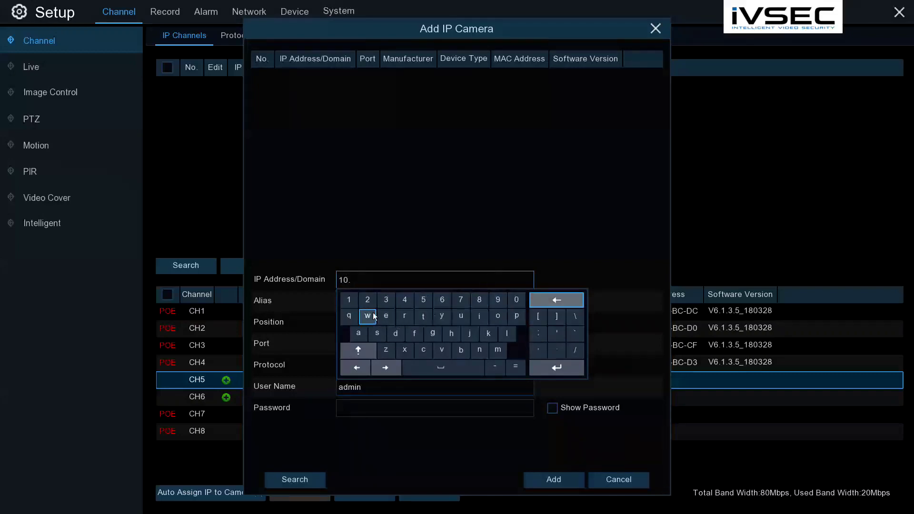
left_click(344, 300)
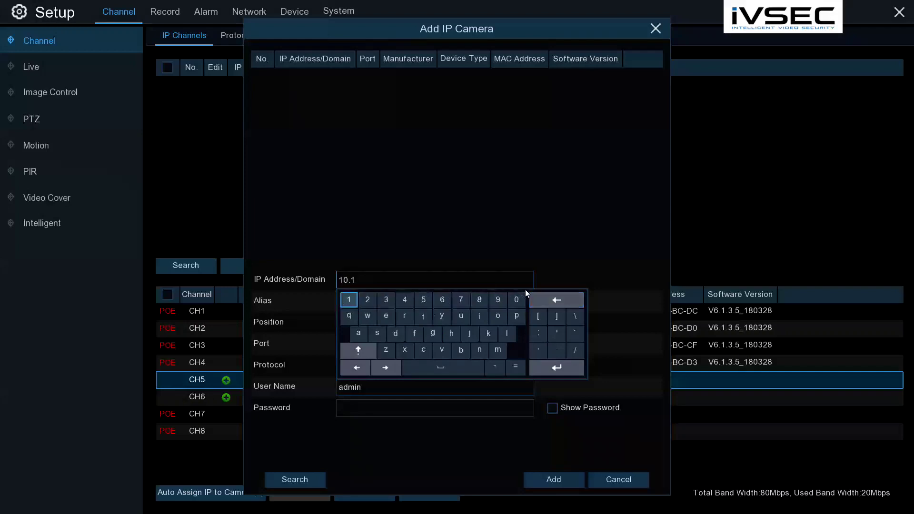
left_click(520, 301)
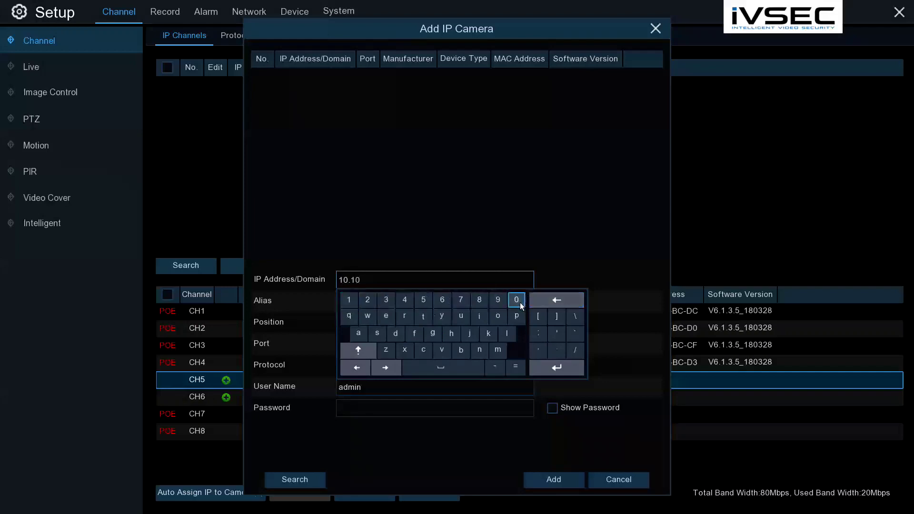
left_click(558, 350)
Complete the IP address as 10.10.25.155, fixing a wrong digit, and close the keyboard.
left_click(368, 300)
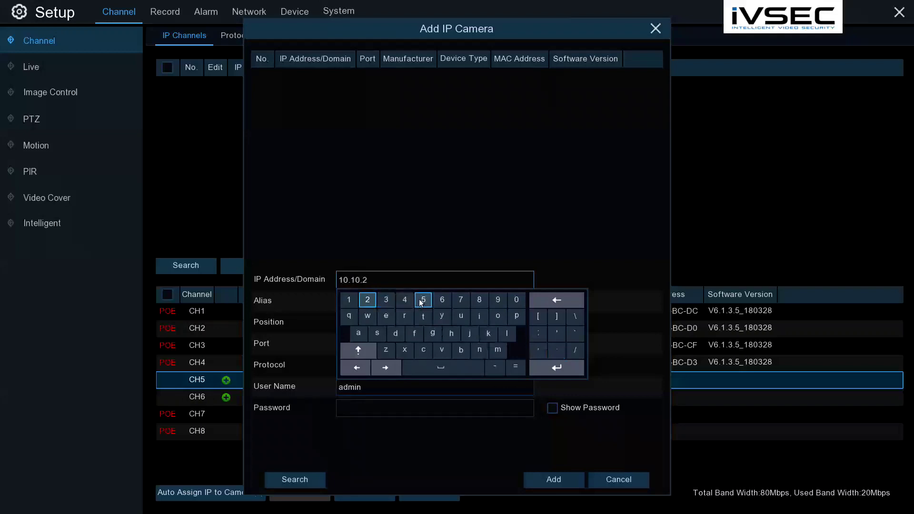
left_click(437, 300)
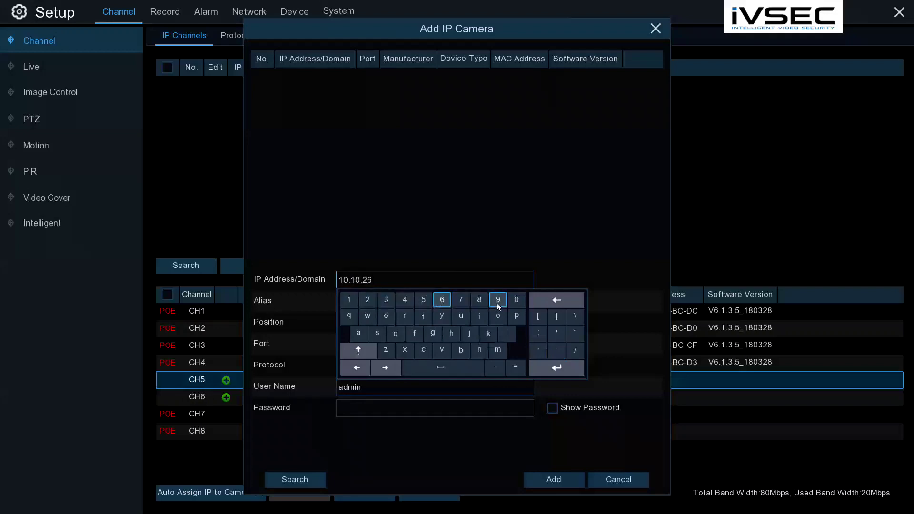
left_click(535, 299)
left_click(424, 304)
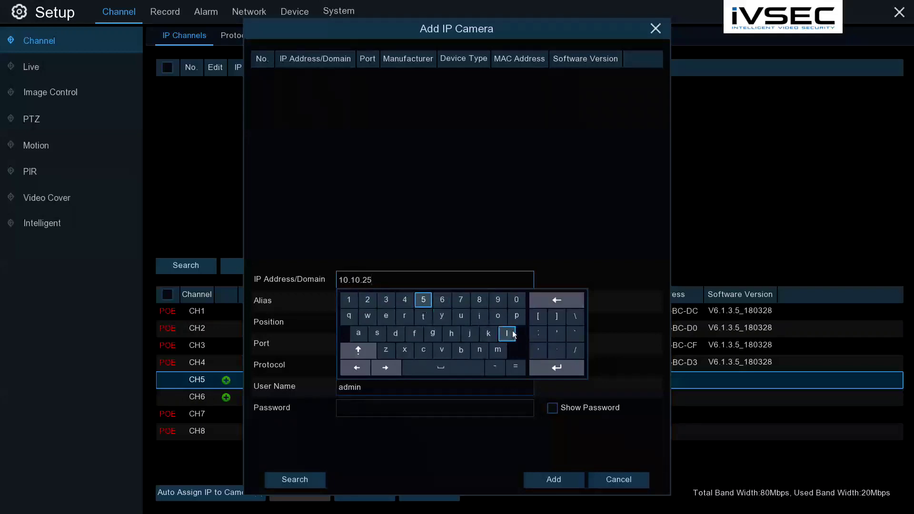
left_click(559, 351)
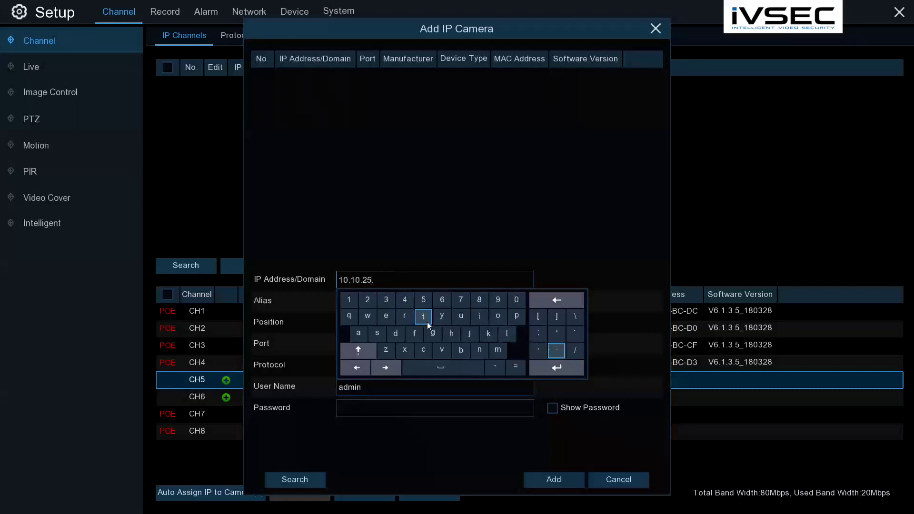
left_click(335, 302)
left_click(387, 278)
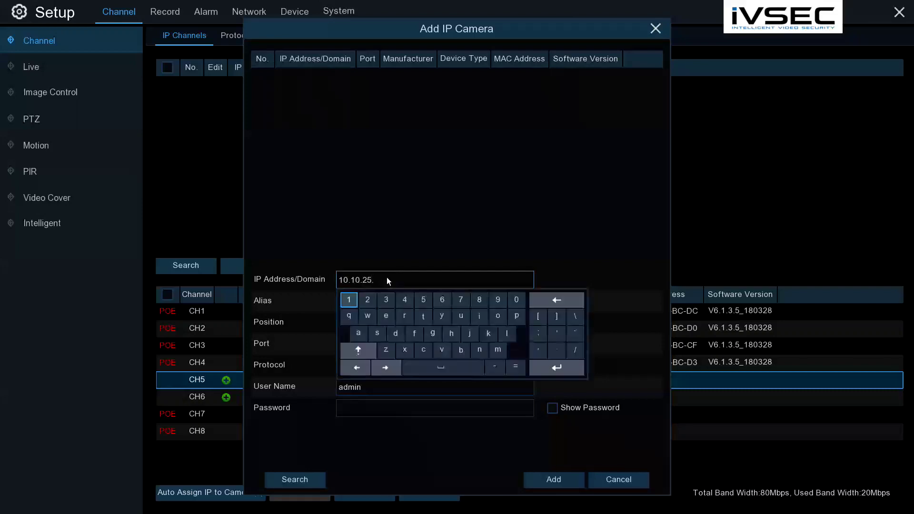
left_click(342, 301)
left_click(426, 298)
left_click(426, 299)
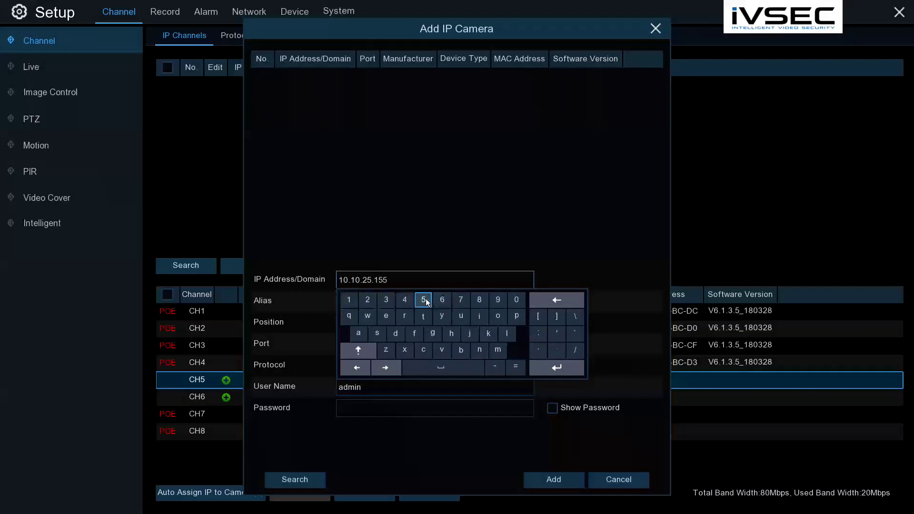
left_click(453, 248)
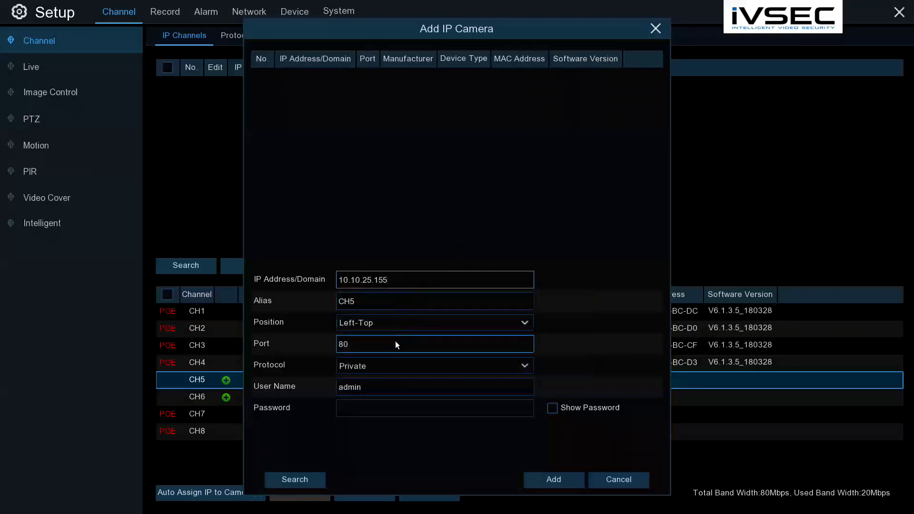
Set the protocol to Onvif, leave the password as is, and add the camera to CH5.
left_click(381, 367)
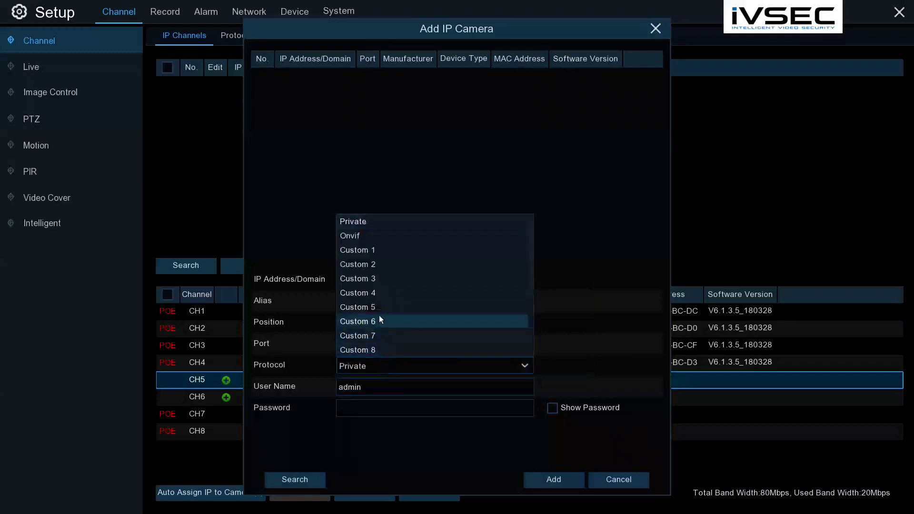
left_click(366, 237)
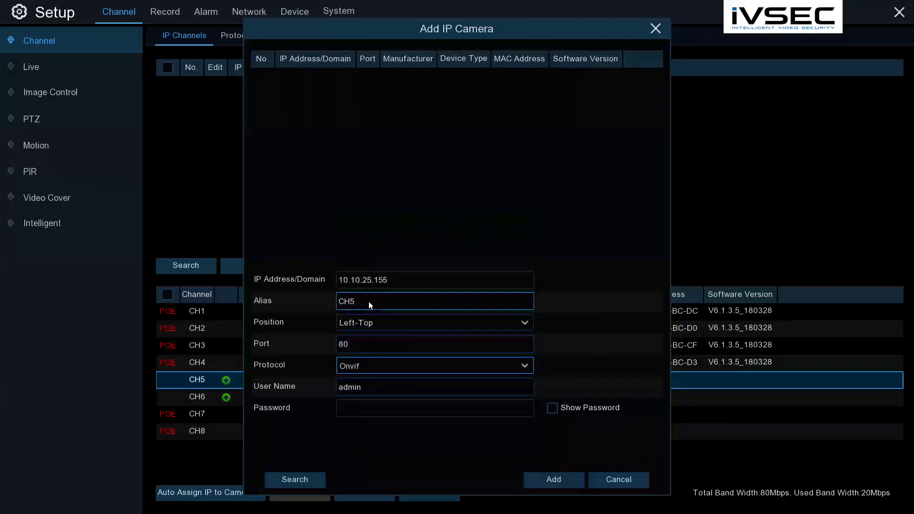
left_click(371, 406)
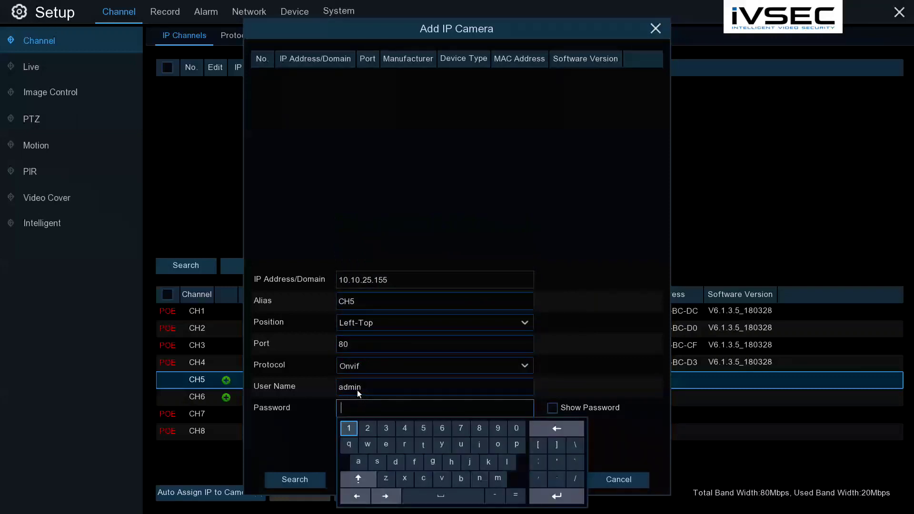
left_click(585, 352)
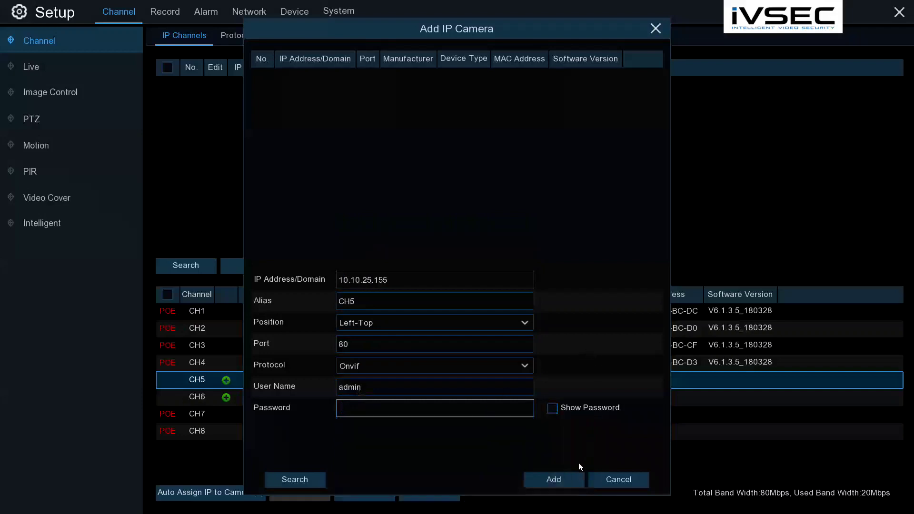
left_click(562, 478)
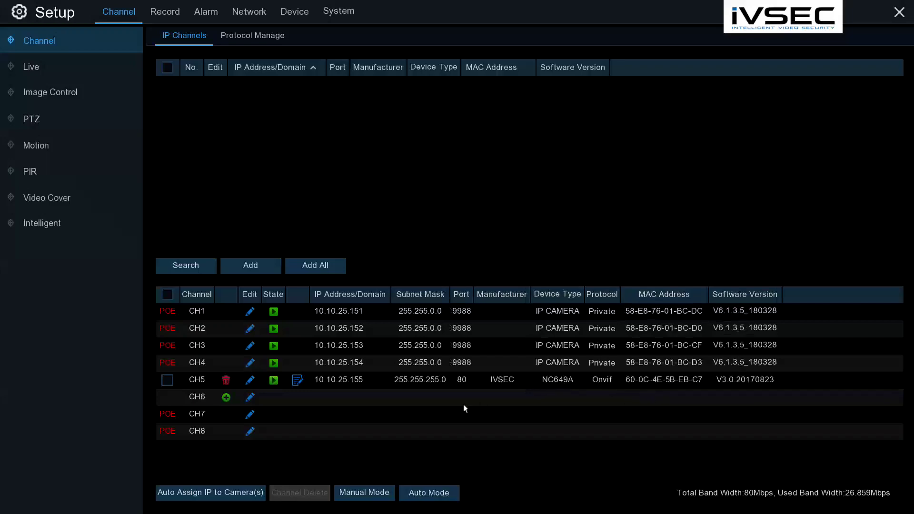
Start a new camera entry for CH6 with the Onvif protocol.
left_click(227, 397)
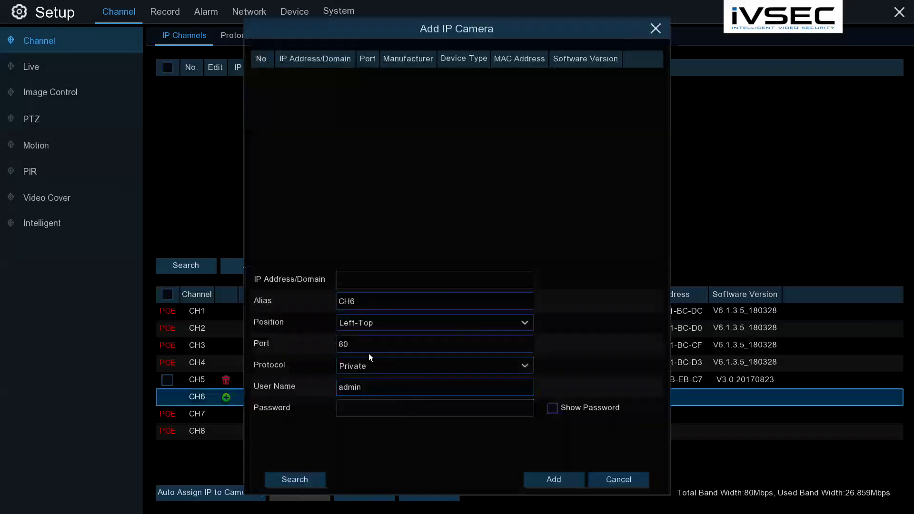
left_click(371, 364)
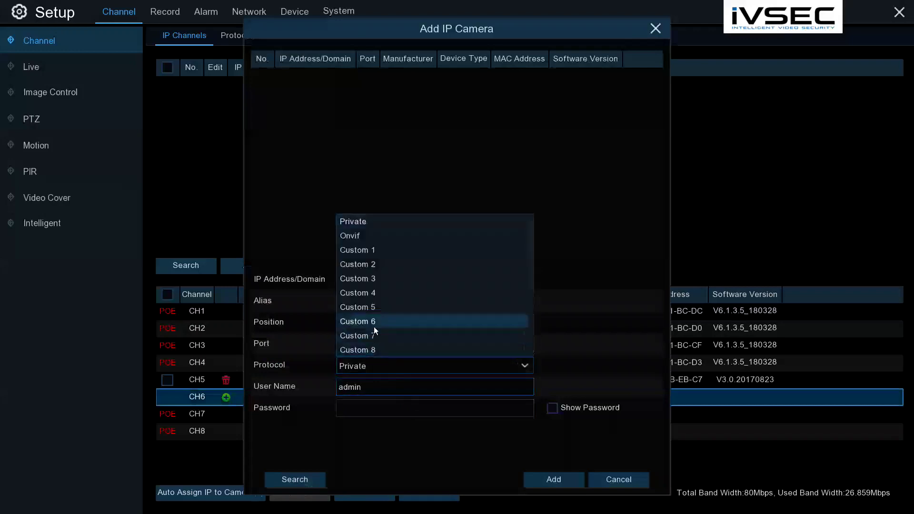
left_click(352, 238)
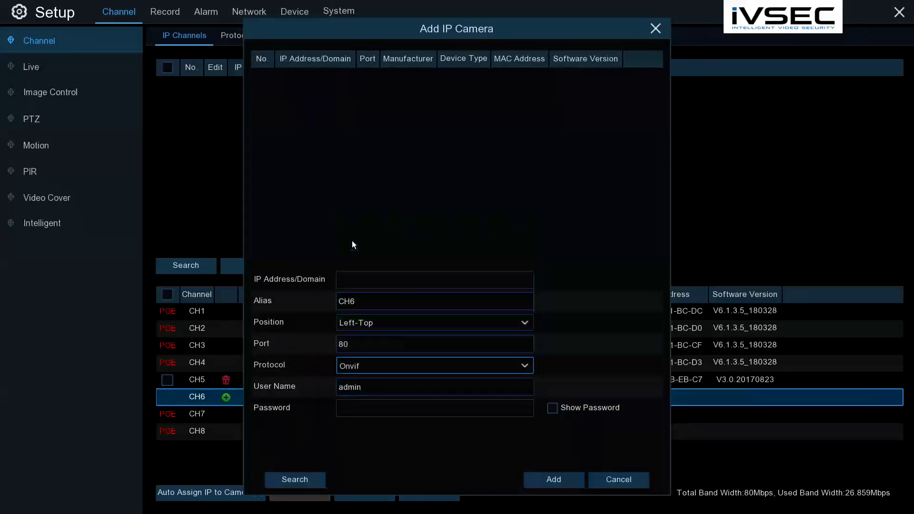
Begin CH6's IP address as '10.10.' on the on-screen keyboard.
left_click(362, 281)
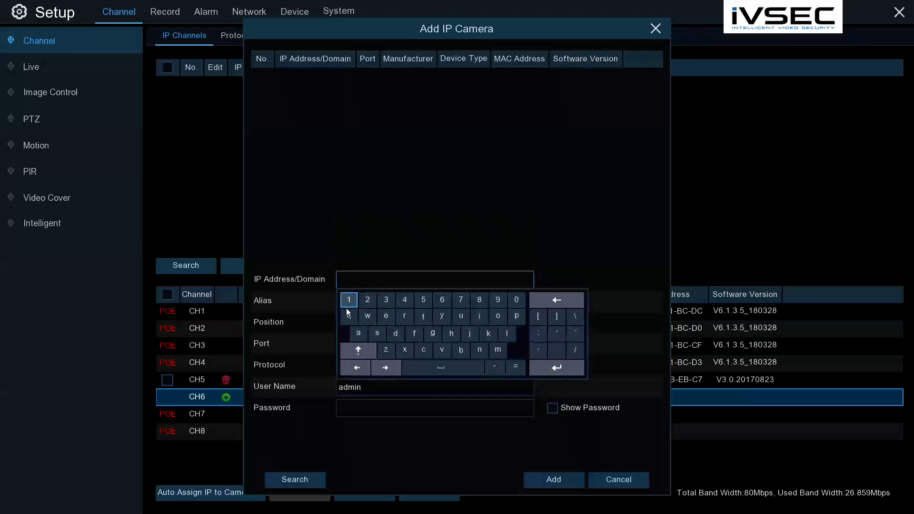
left_click(350, 305)
left_click(516, 301)
left_click(555, 351)
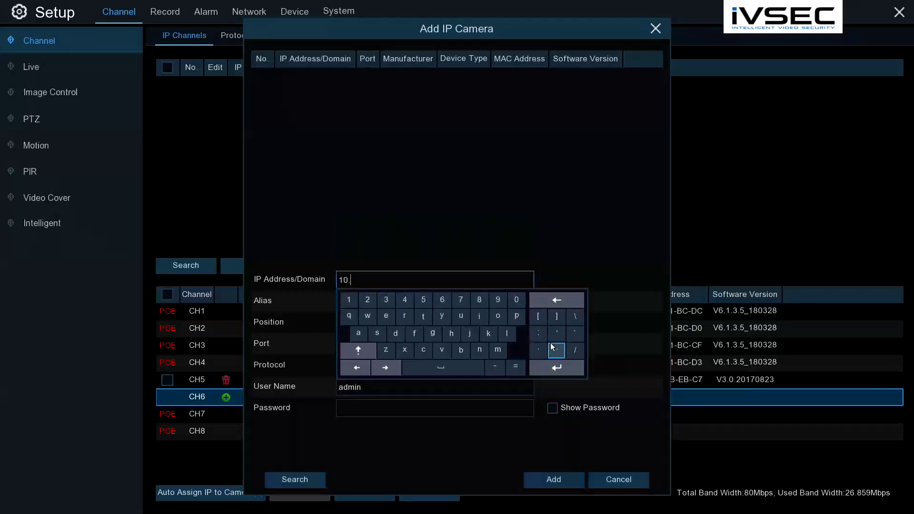
left_click(349, 299)
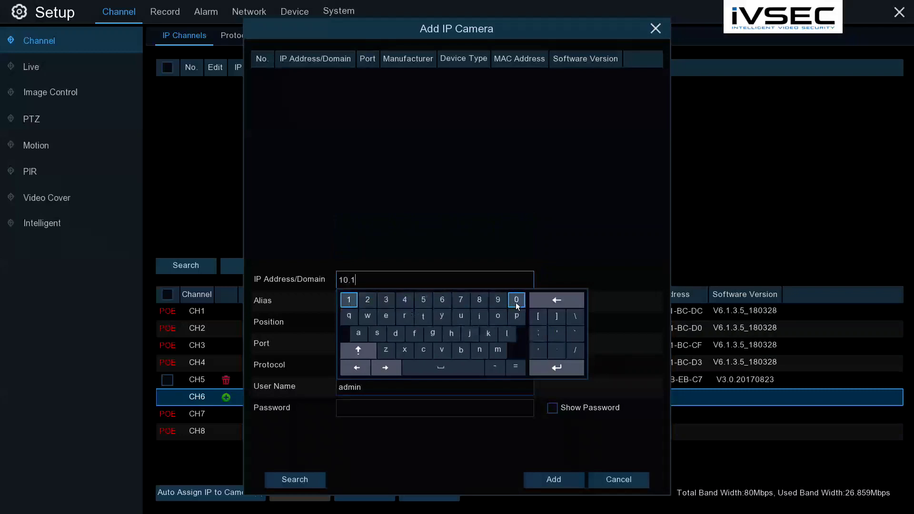
left_click(517, 302)
left_click(556, 350)
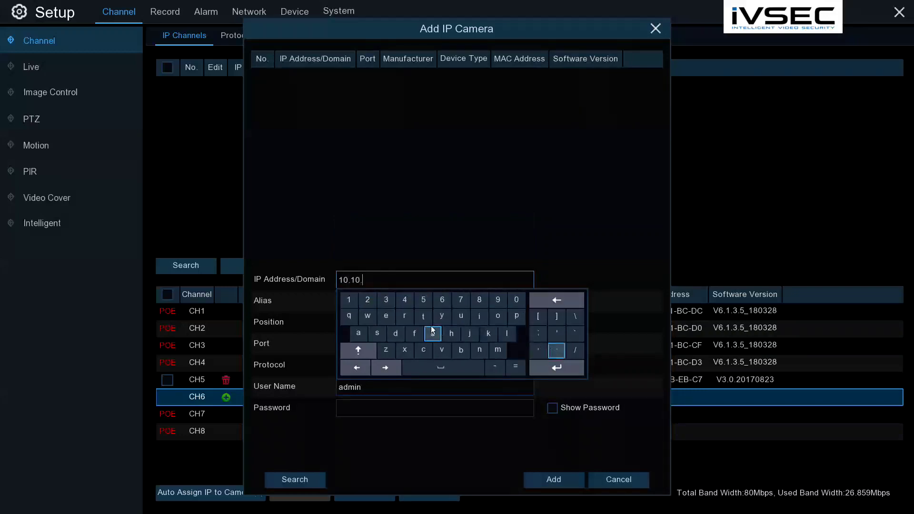
Finish the IP as 10.10.25.156 and add the camera to CH6.
left_click(367, 300)
left_click(423, 300)
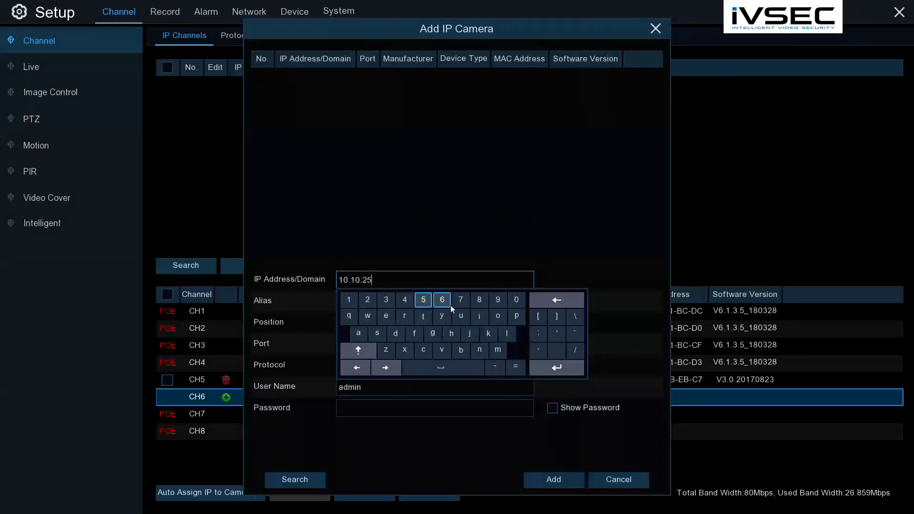
left_click(550, 345)
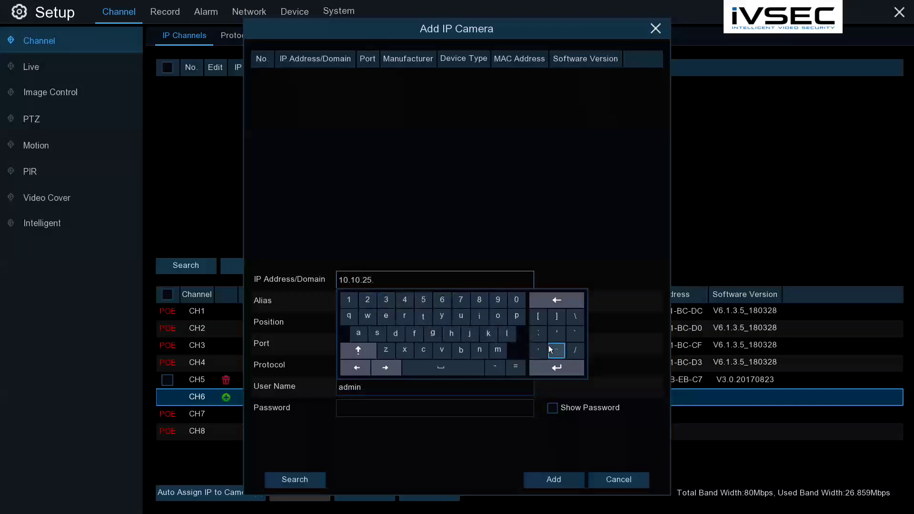
left_click(350, 303)
left_click(424, 300)
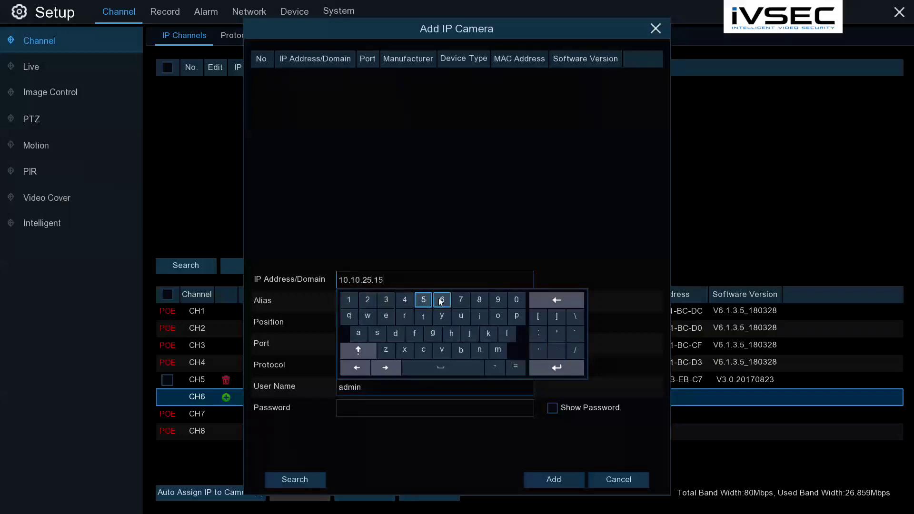
left_click(441, 300)
left_click(436, 261)
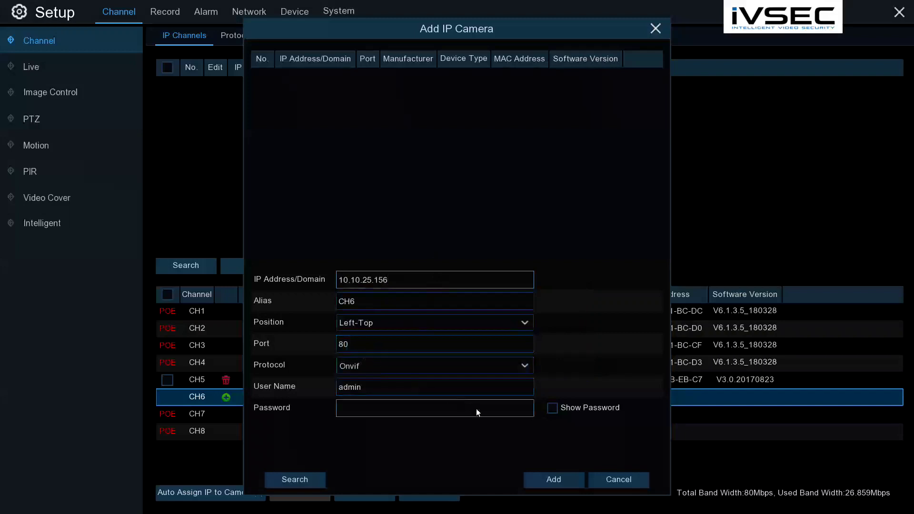
left_click(547, 479)
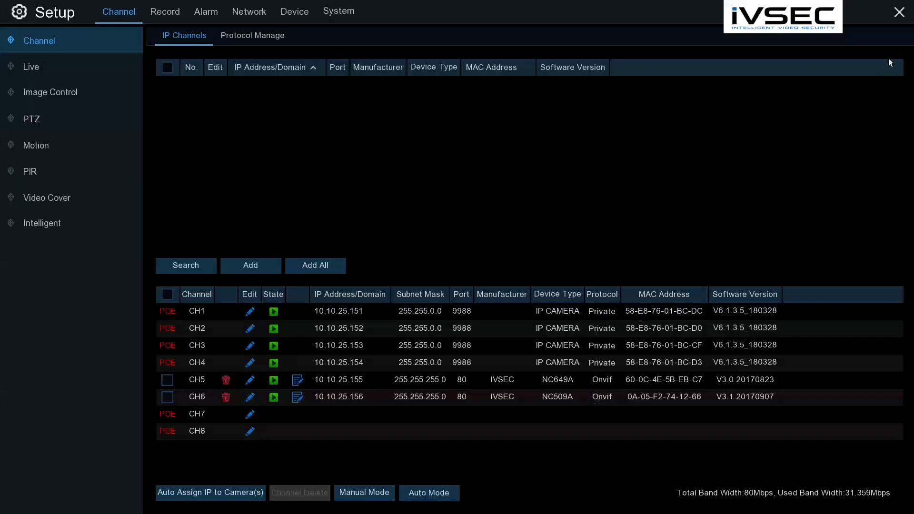
Exit setup to the live view showing the new CH5 and CH6 feeds.
left_click(893, 11)
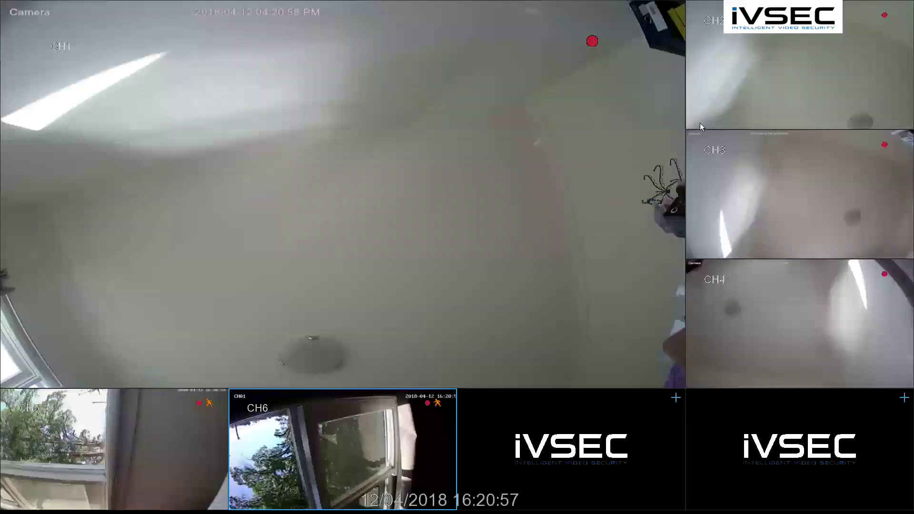